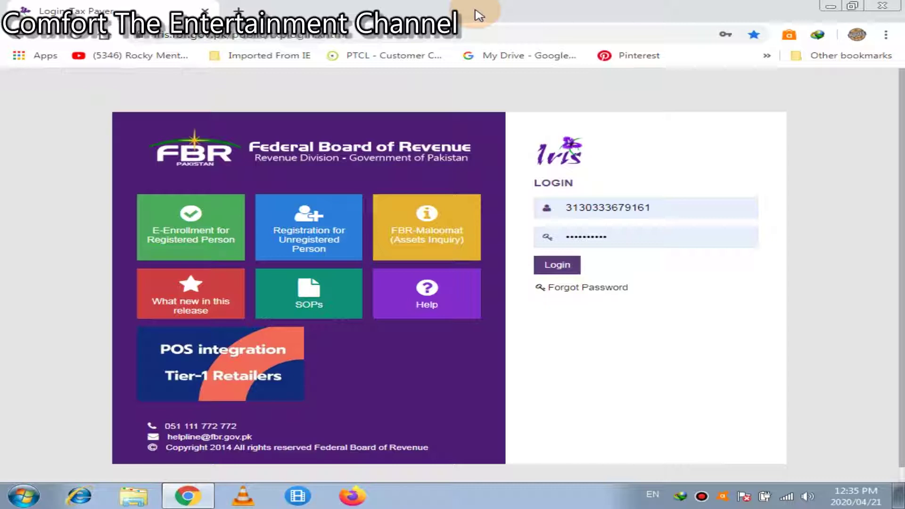
Log in to FBR IRIS using the pre-filled registration number and password.
left_click(547, 265)
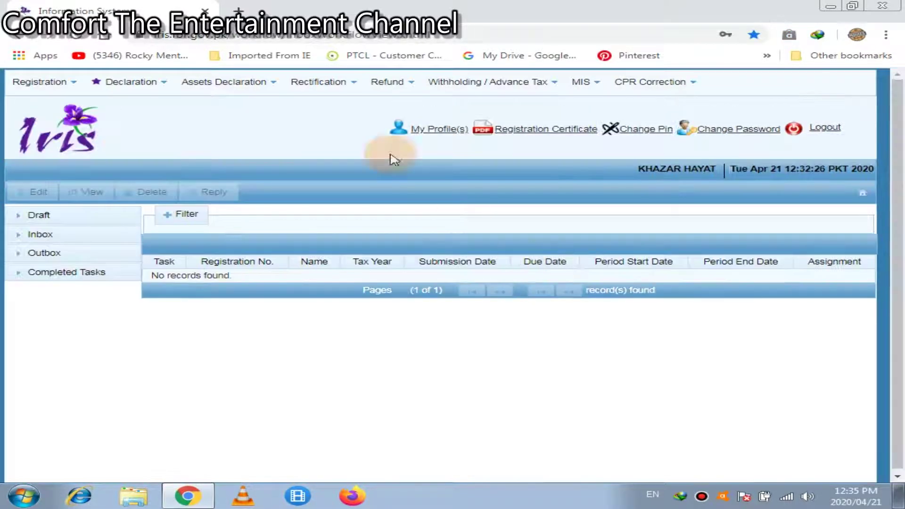
Create a new 116(2) Wealth Statement from the Declaration menu and bring up the tax period search.
left_click(153, 84)
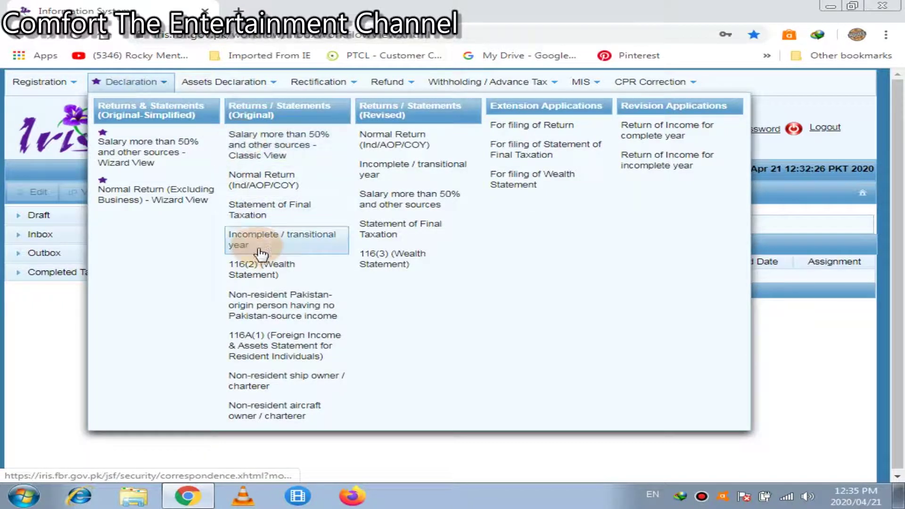
left_click(273, 273)
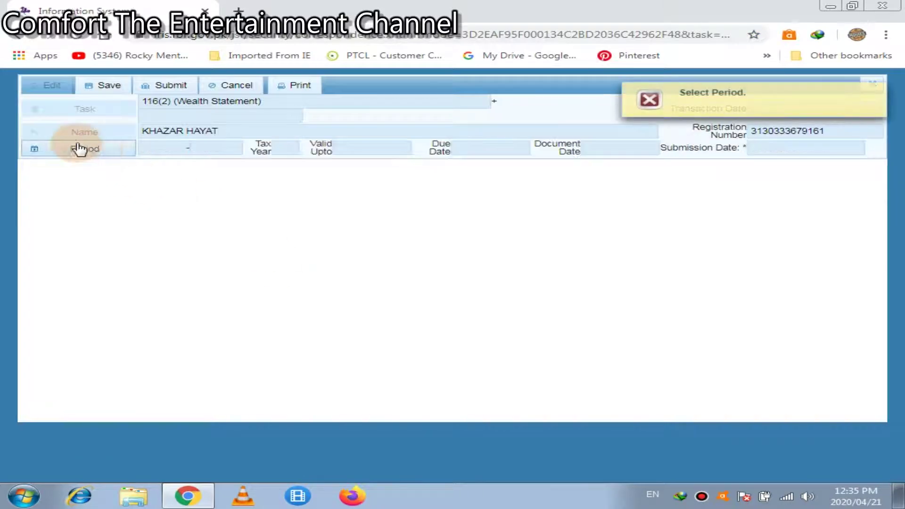
left_click(81, 145)
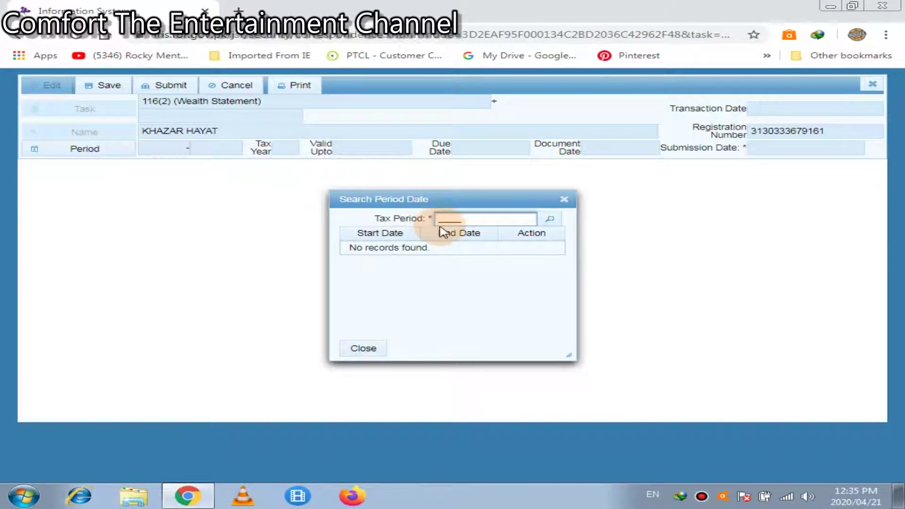
Search tax period 2017 and select the 01-Jul-2016 to 30-Jun-2017 period.
left_click(441, 219)
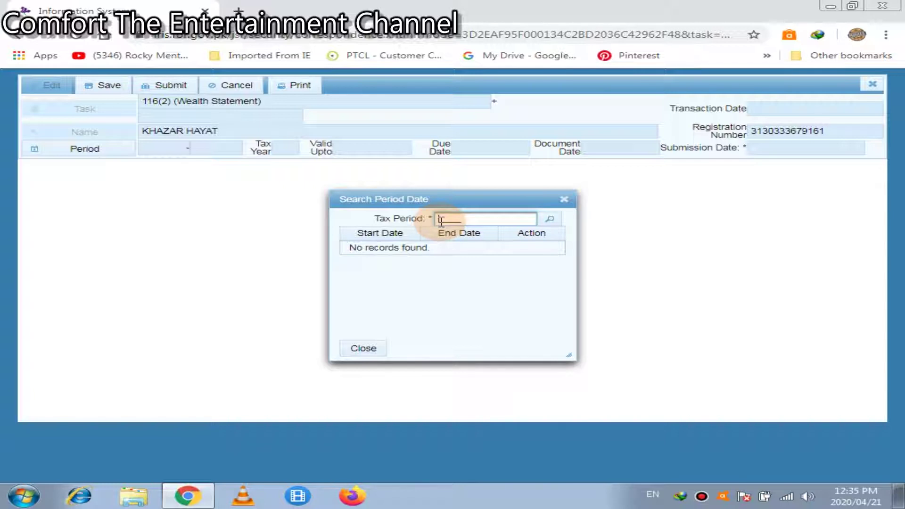
type("2017")
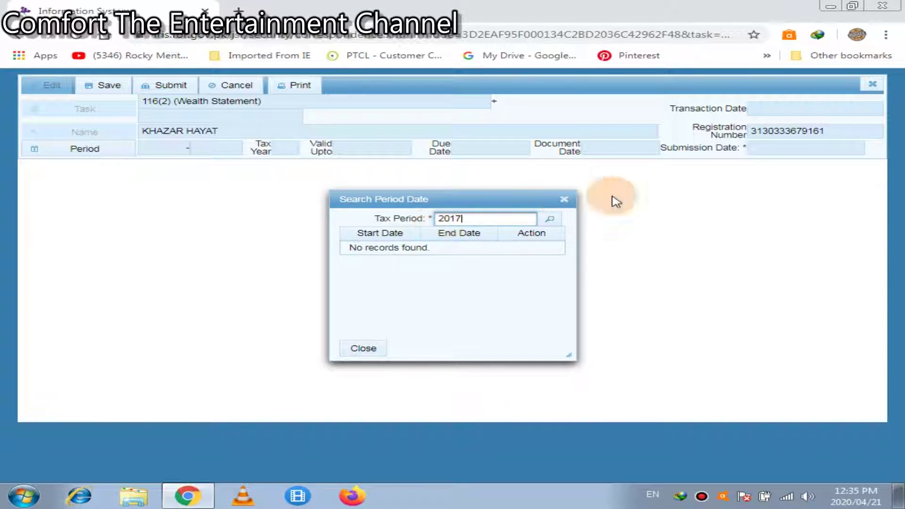
left_click(550, 219)
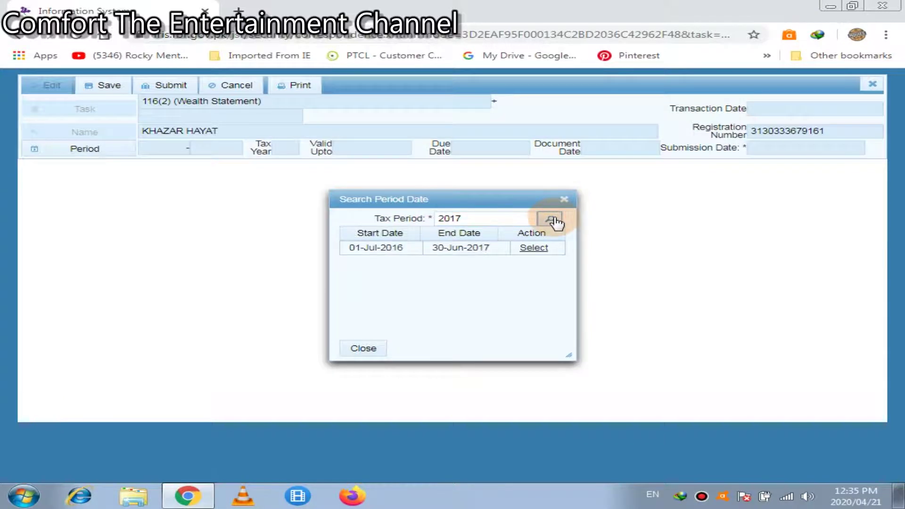
left_click(534, 248)
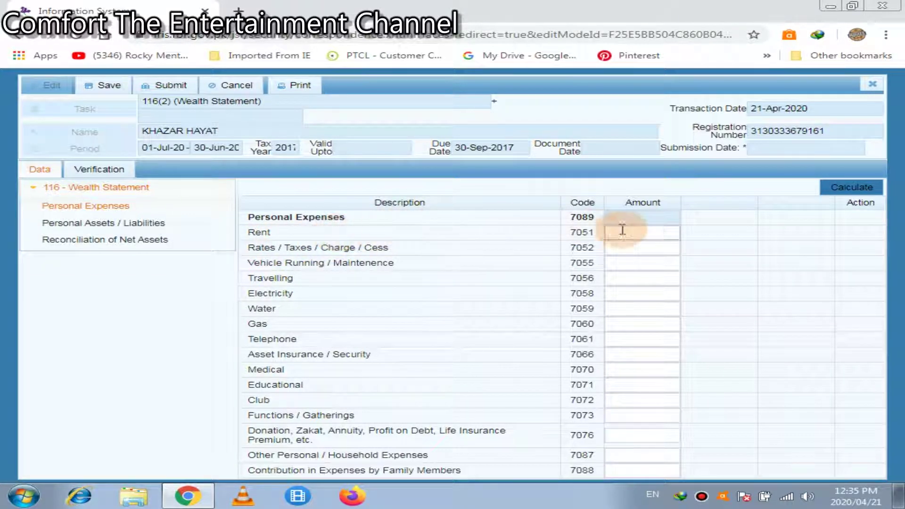
Enter 15,000 as the Vehicle Running / Maintenance expense and recalculate.
left_click(640, 233)
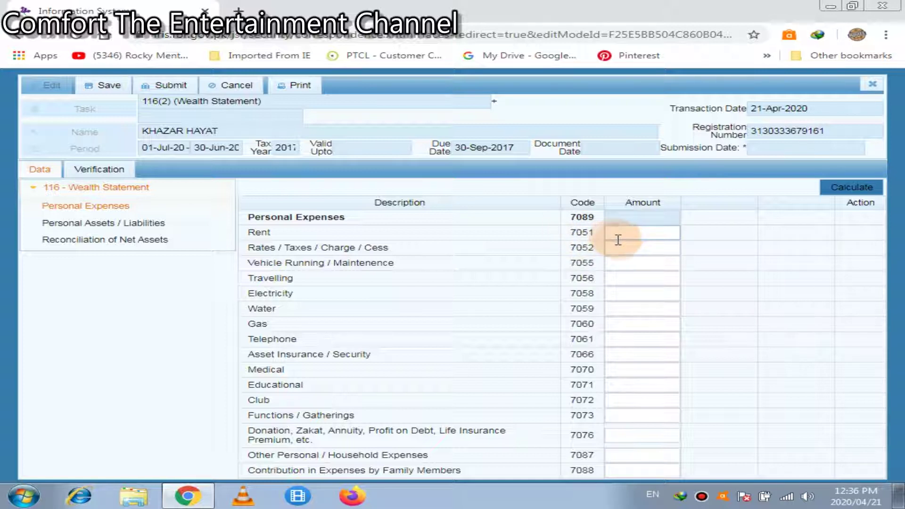
key("Tab")
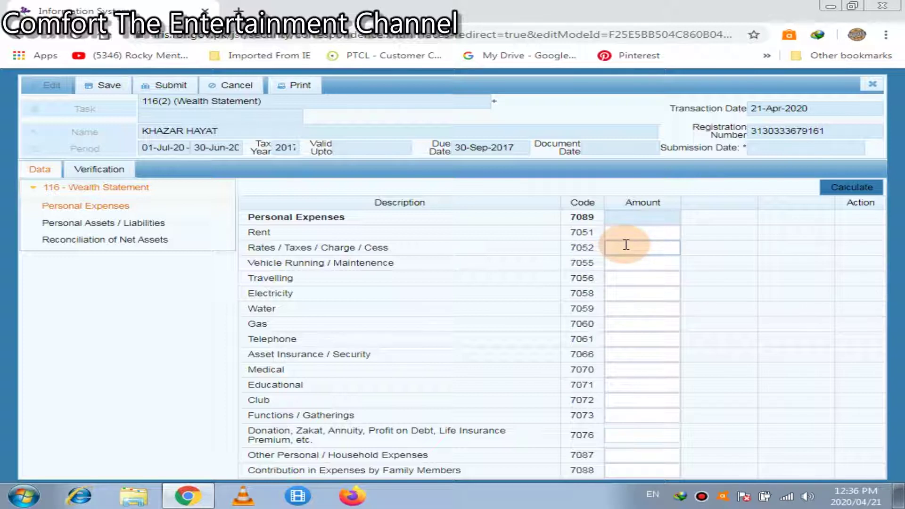
left_click(622, 259)
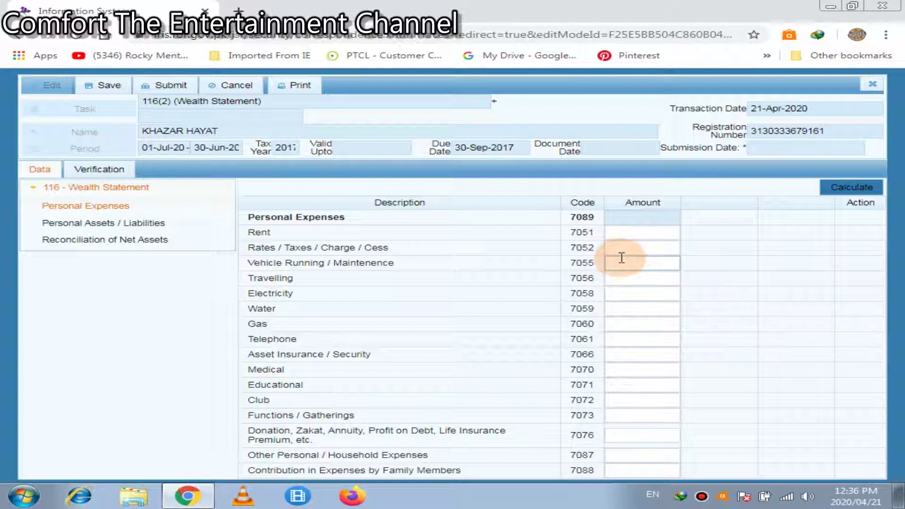
left_click(623, 249)
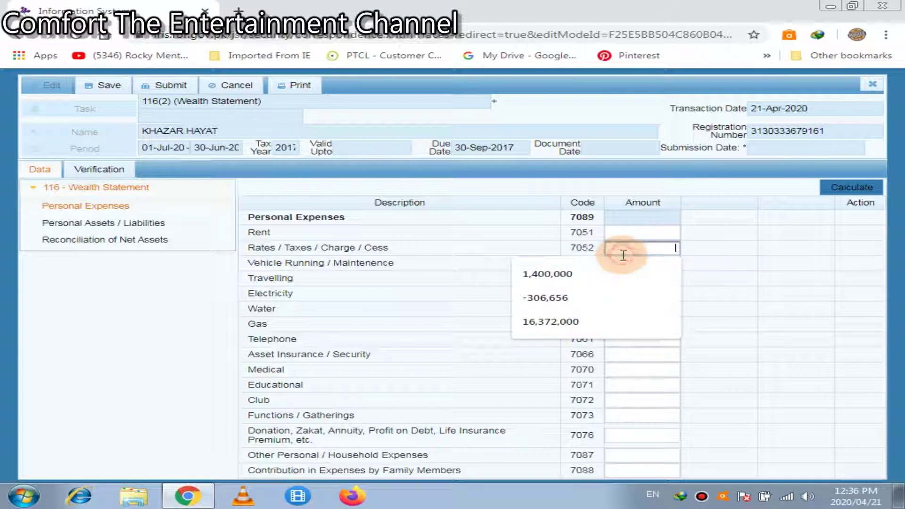
left_click(722, 273)
left_click(670, 263)
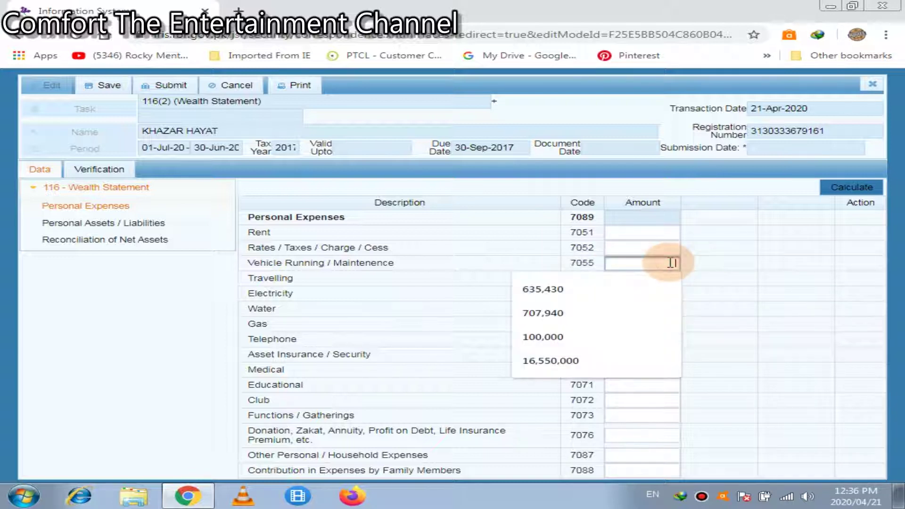
type("15000")
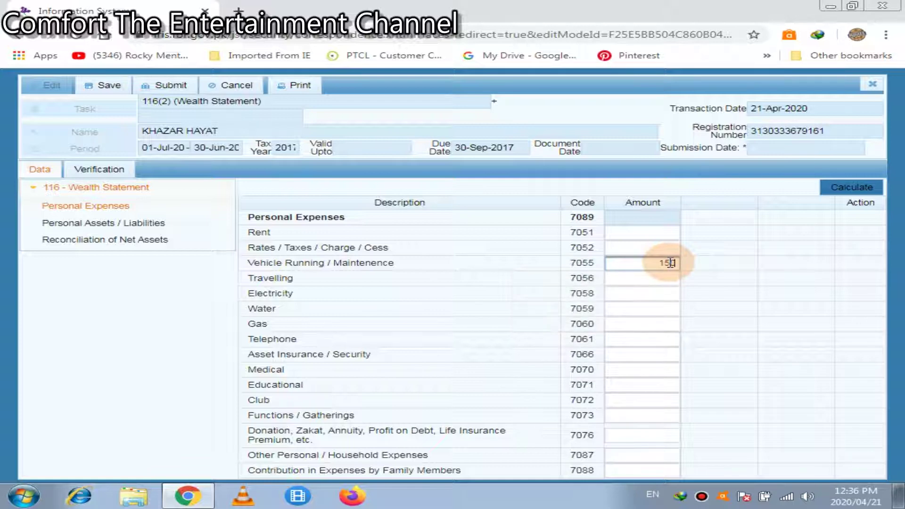
left_click(848, 188)
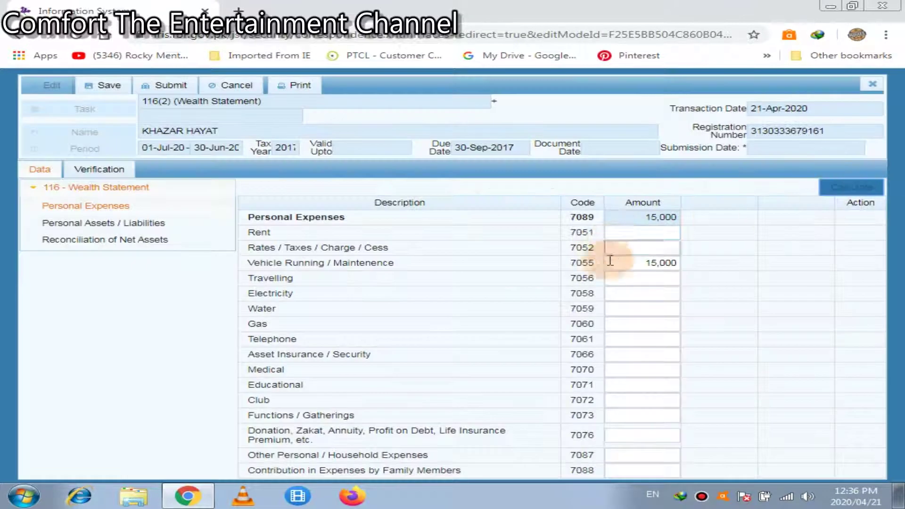
Enter 10,000 as the Travelling expense and recalculate the totals.
left_click(645, 275)
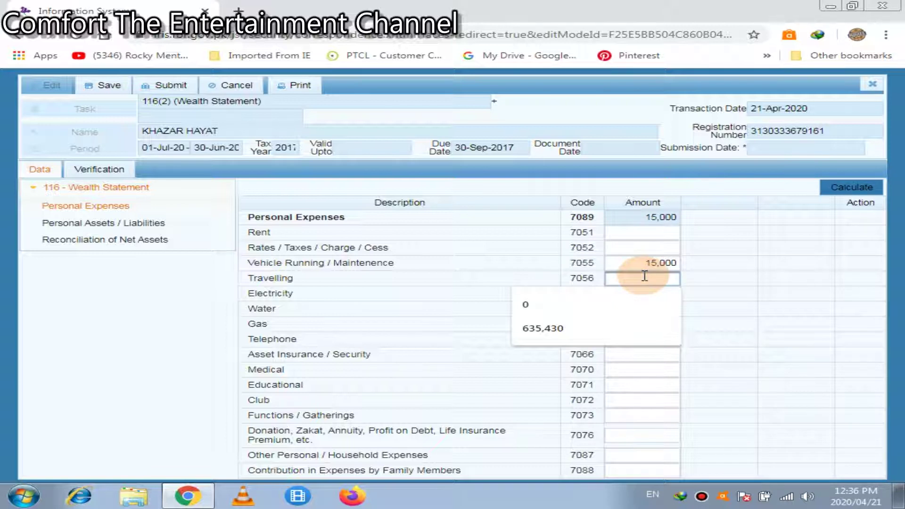
type("10000")
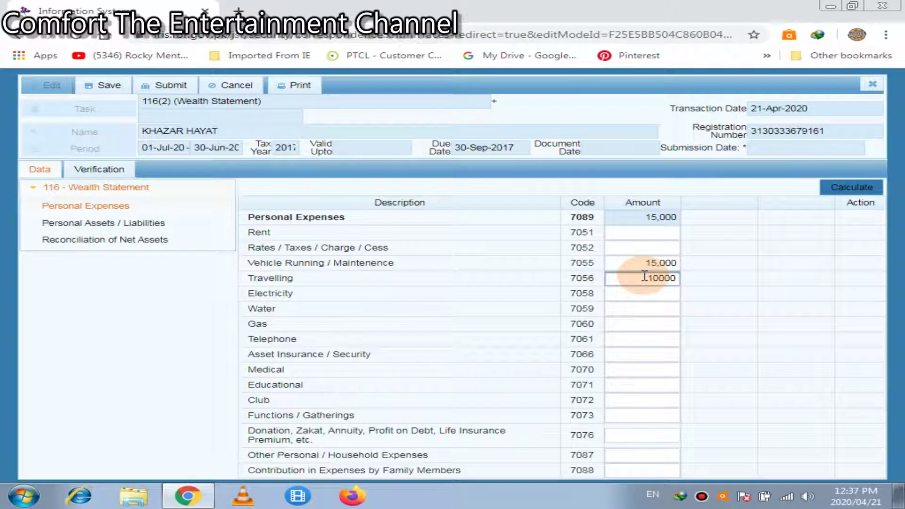
left_click(851, 188)
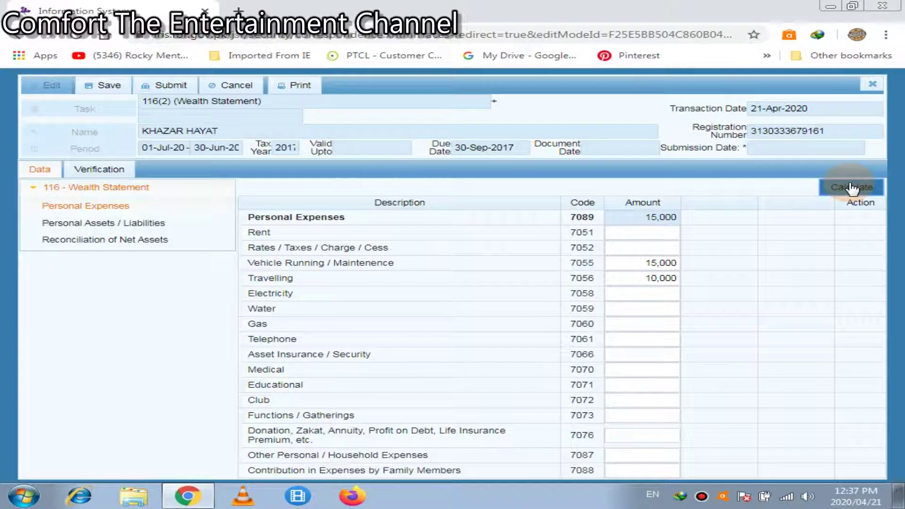
left_click(653, 291)
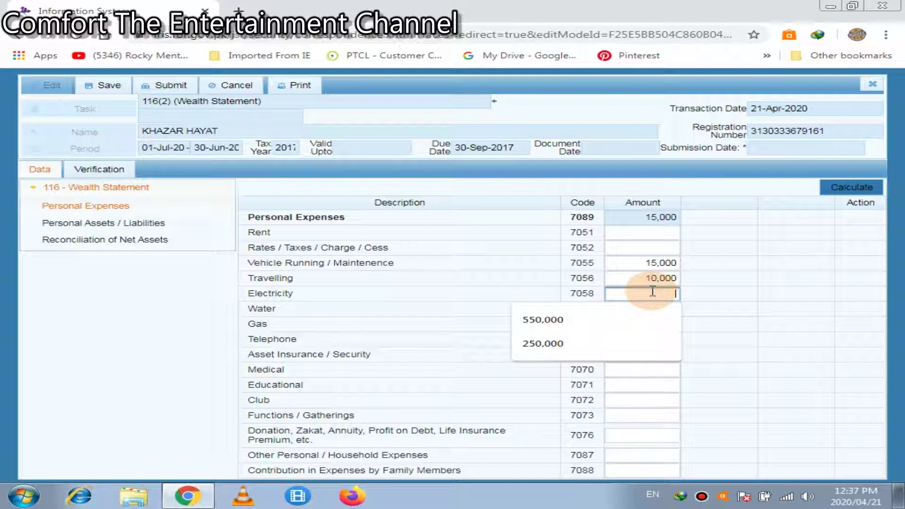
Enter Electricity 60,000, Water 15,000 and Gas 25,000, recalculating to a 125,000 total.
type("60000")
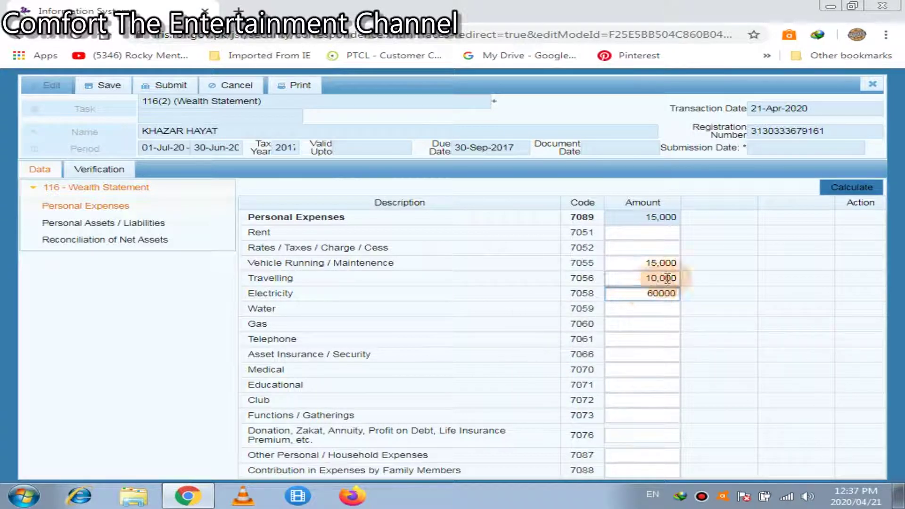
left_click(839, 191)
left_click(661, 314)
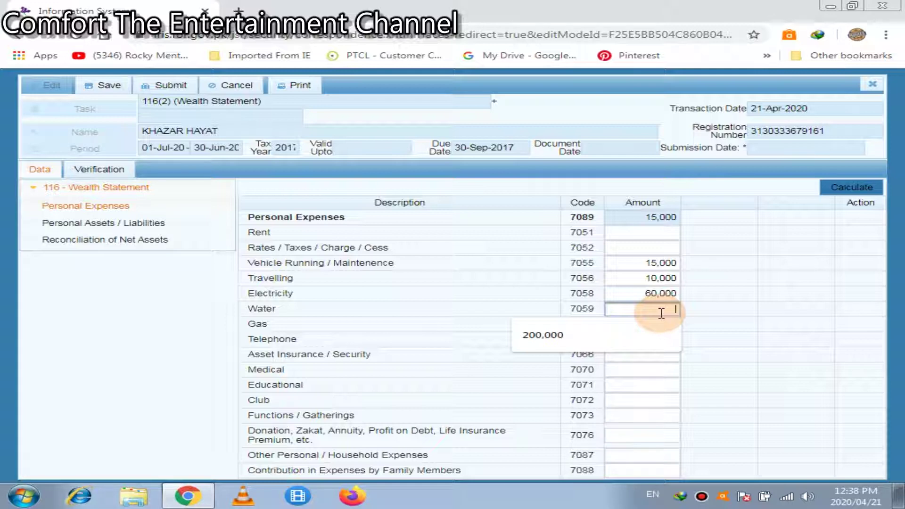
type("15")
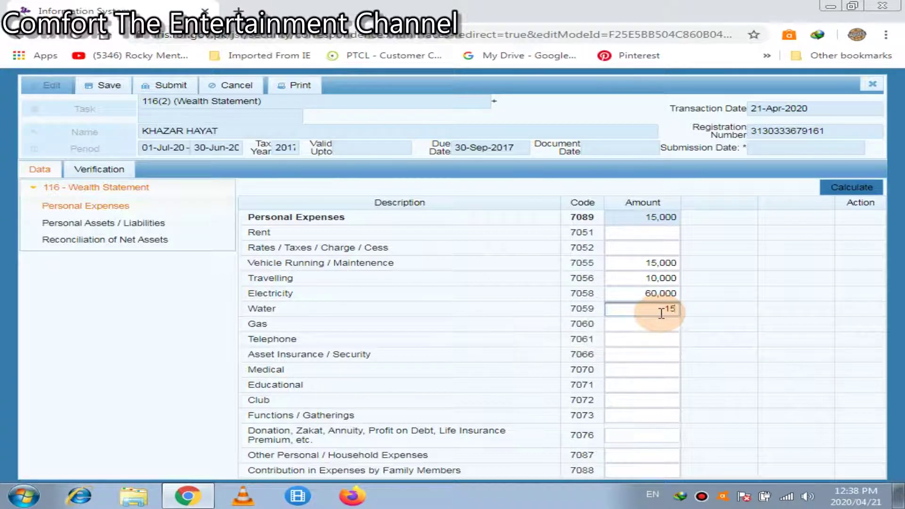
type("000")
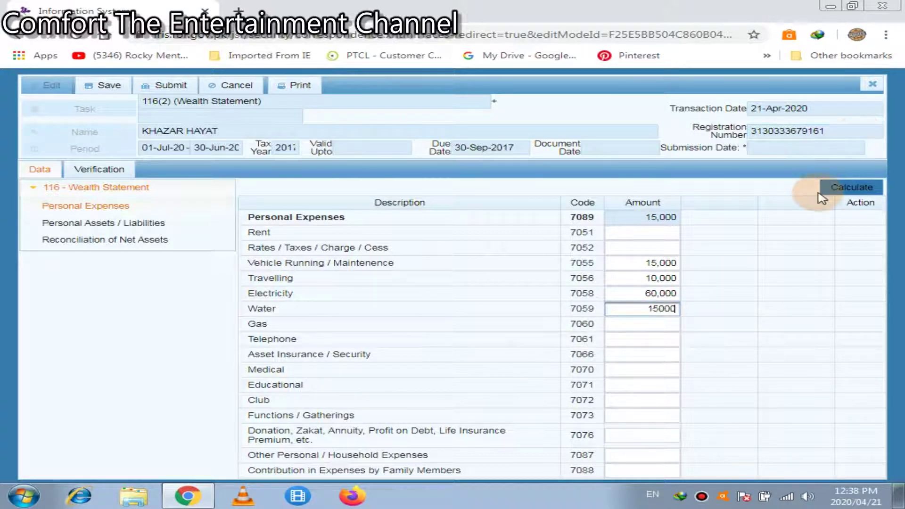
left_click(829, 187)
left_click(831, 187)
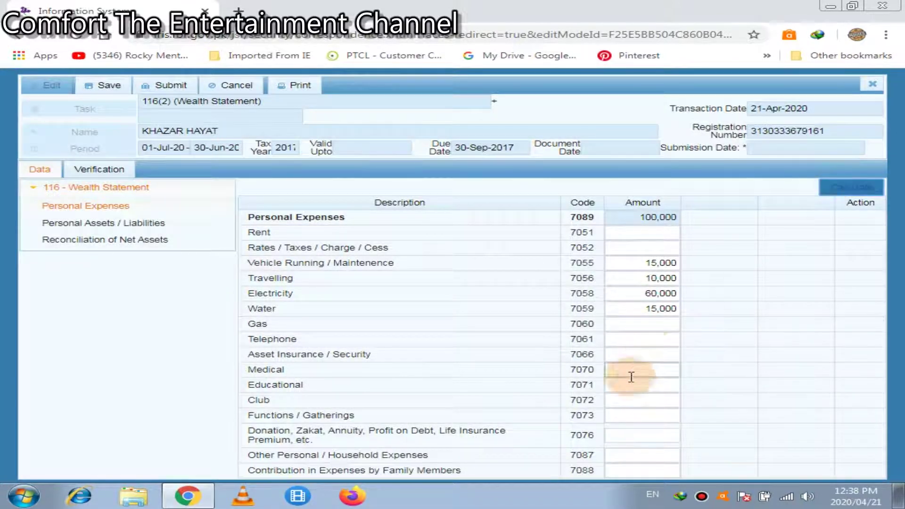
left_click(656, 325)
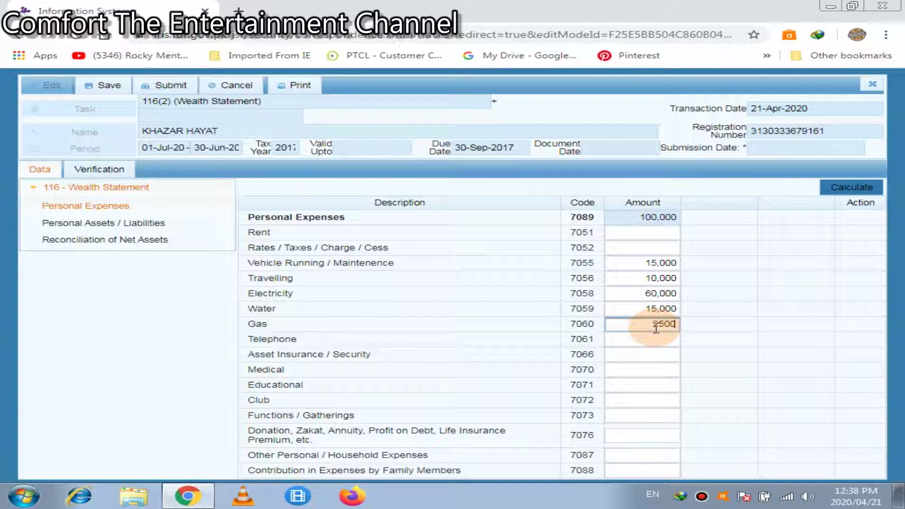
type("0")
left_click(854, 189)
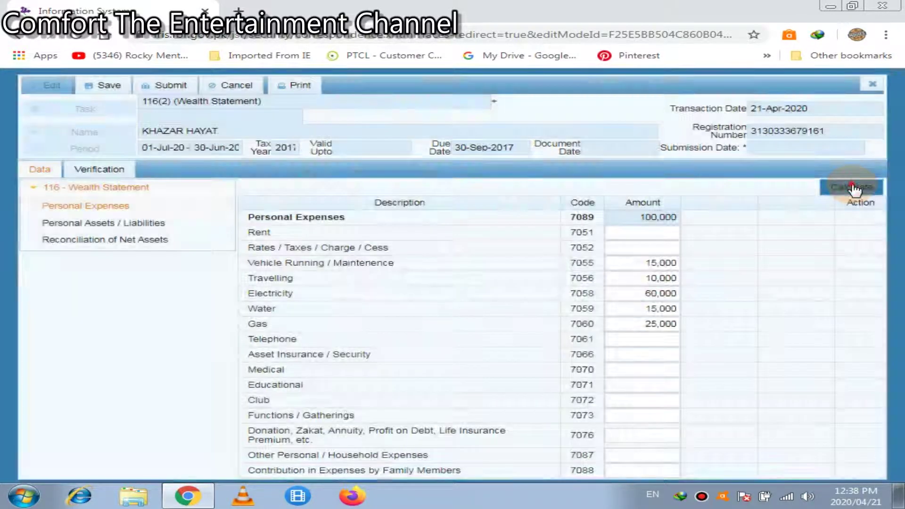
left_click(854, 187)
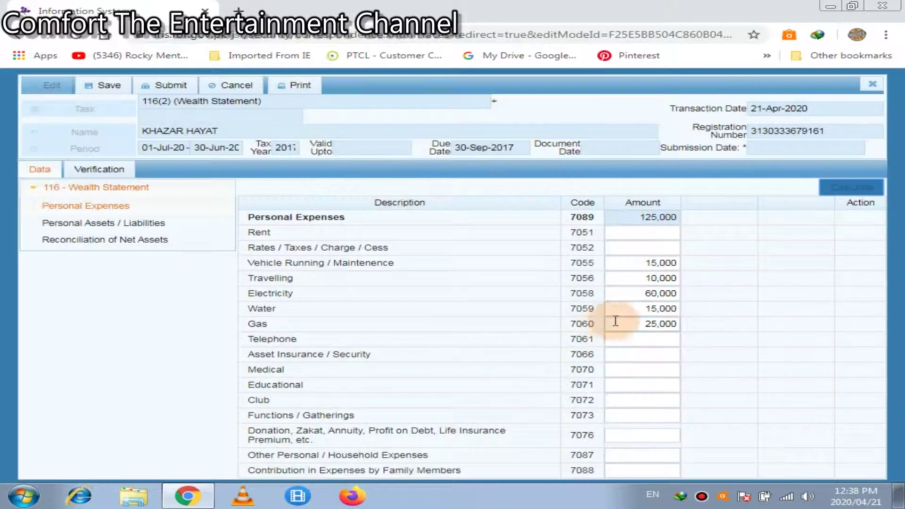
Enter 15,000 for Telephone, leaving Asset Insurance / Security empty.
left_click(644, 343)
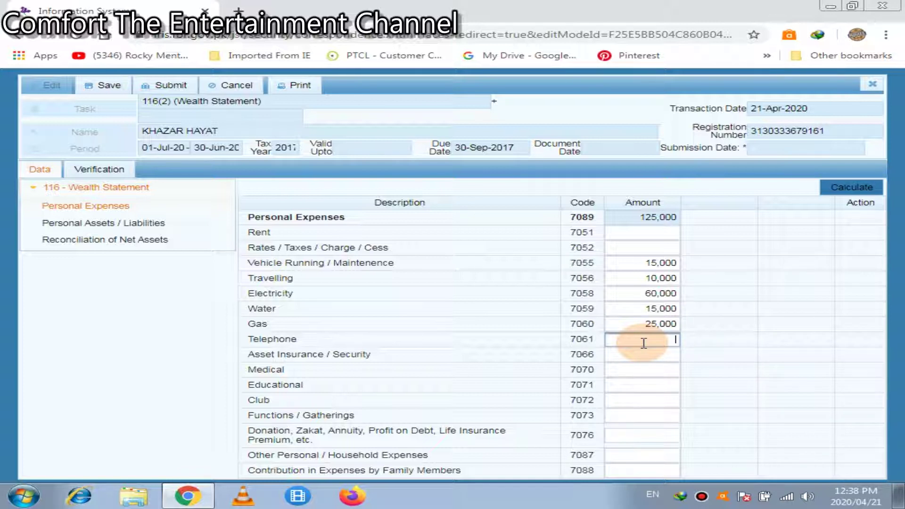
type("15000")
left_click(840, 191)
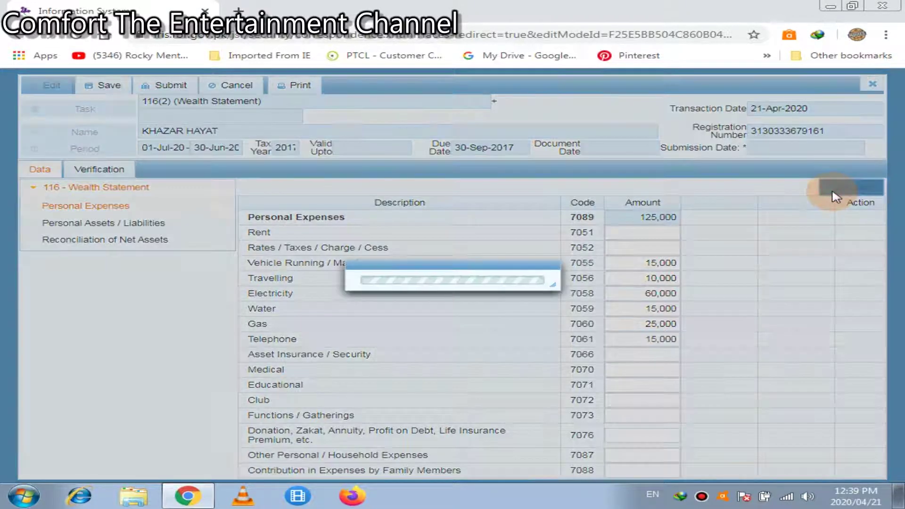
left_click(634, 346)
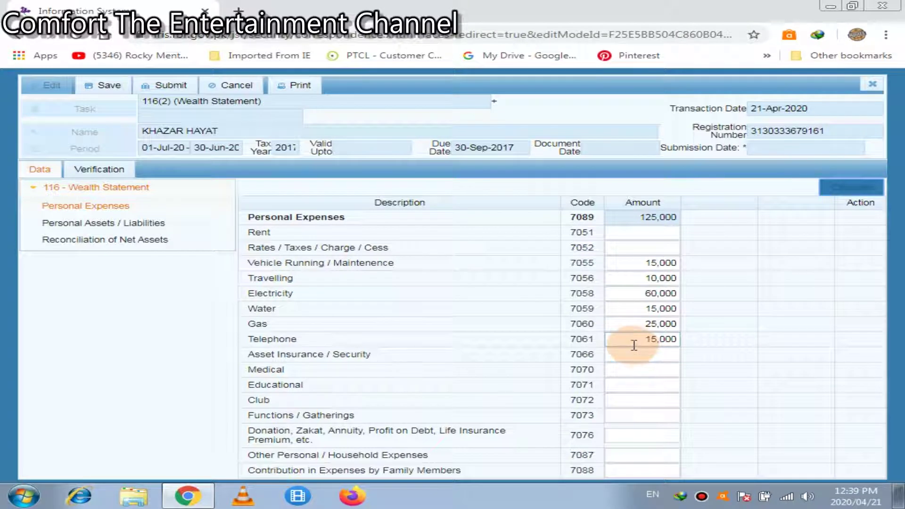
left_click(642, 354)
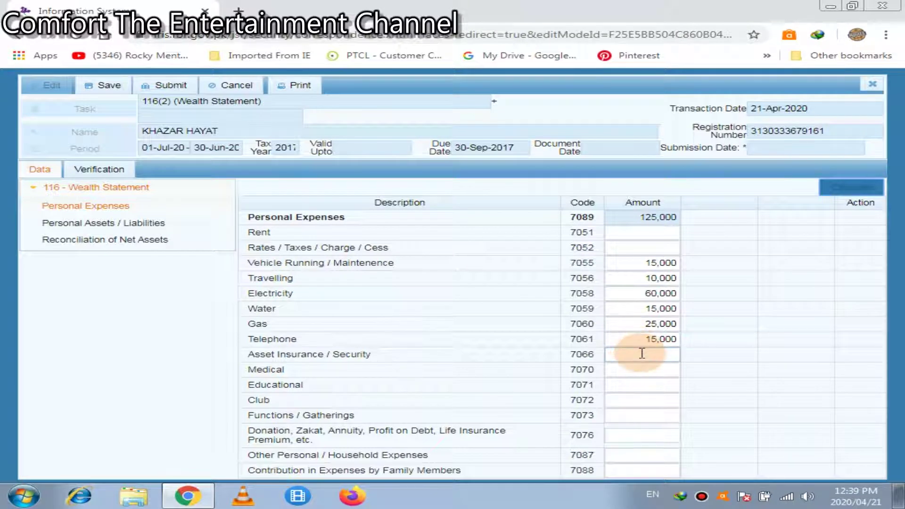
left_click(641, 354)
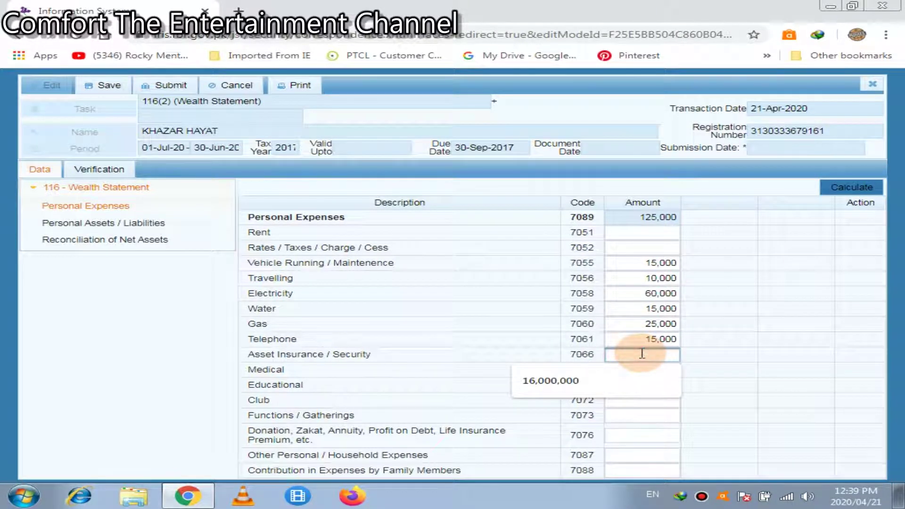
left_click(731, 355)
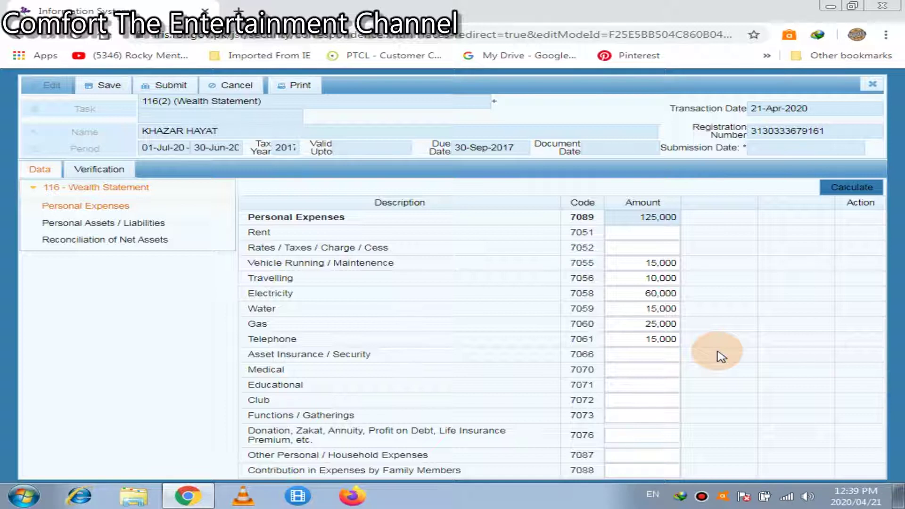
Fill Medical with 30,000 and Educational with 100,000, recalculating the total.
left_click(672, 367)
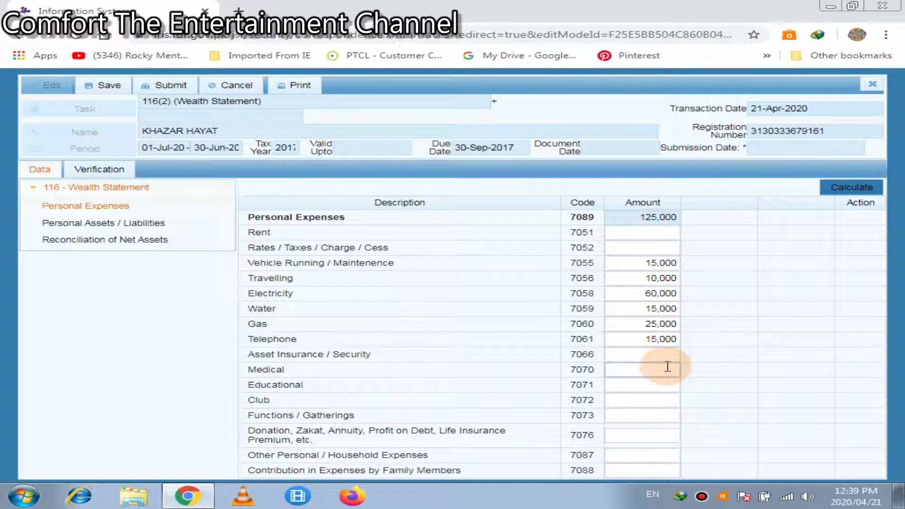
left_click(668, 368)
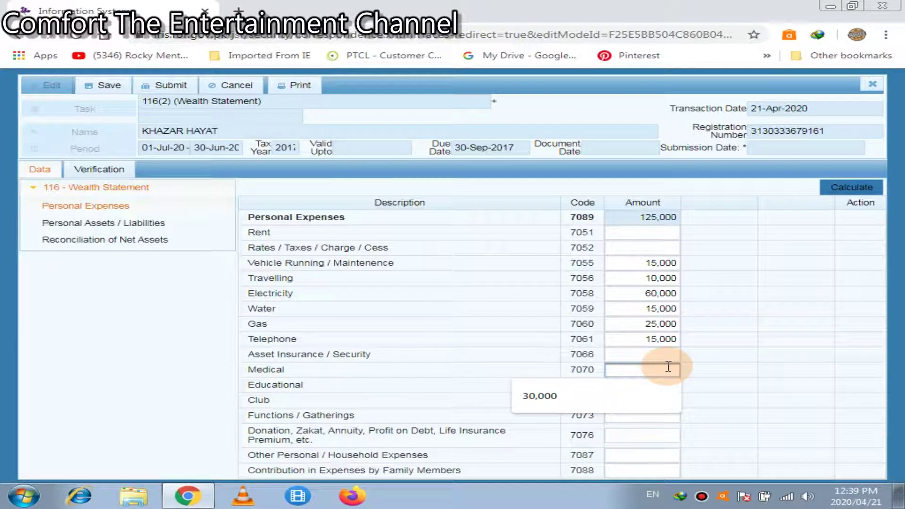
left_click(653, 399)
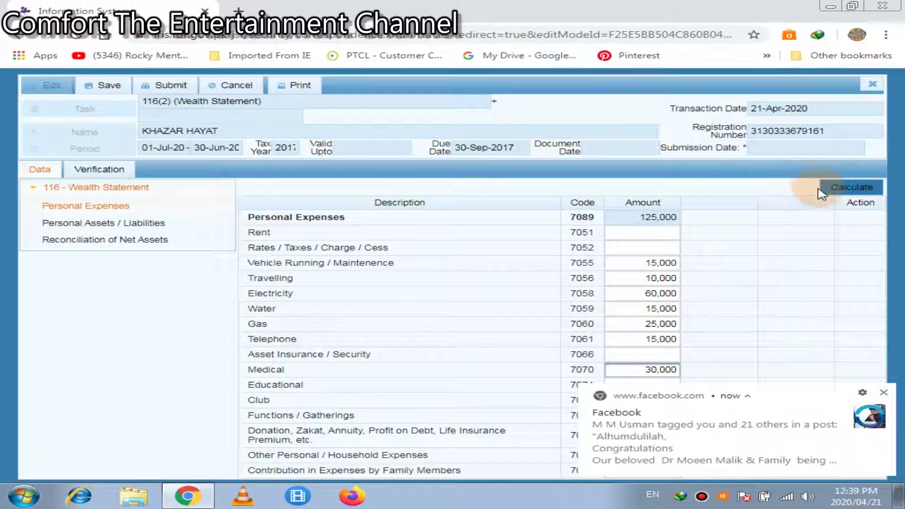
left_click(883, 392)
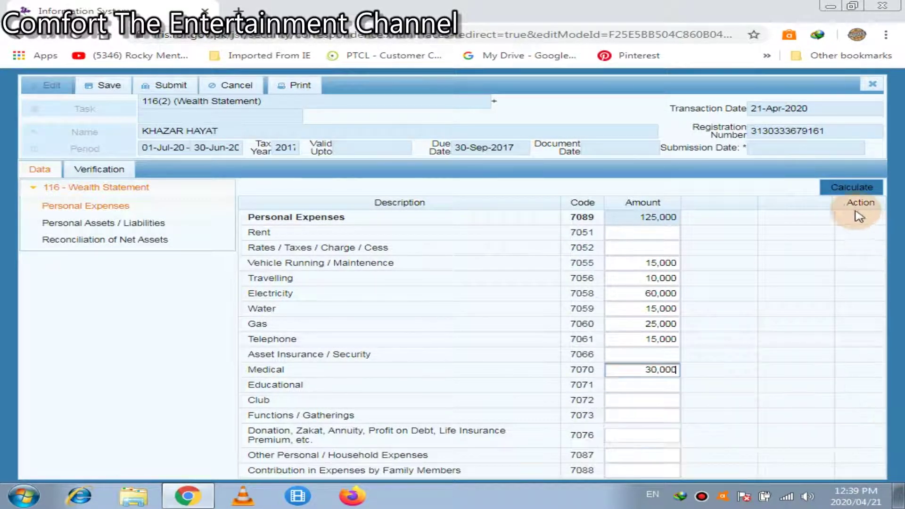
left_click(846, 191)
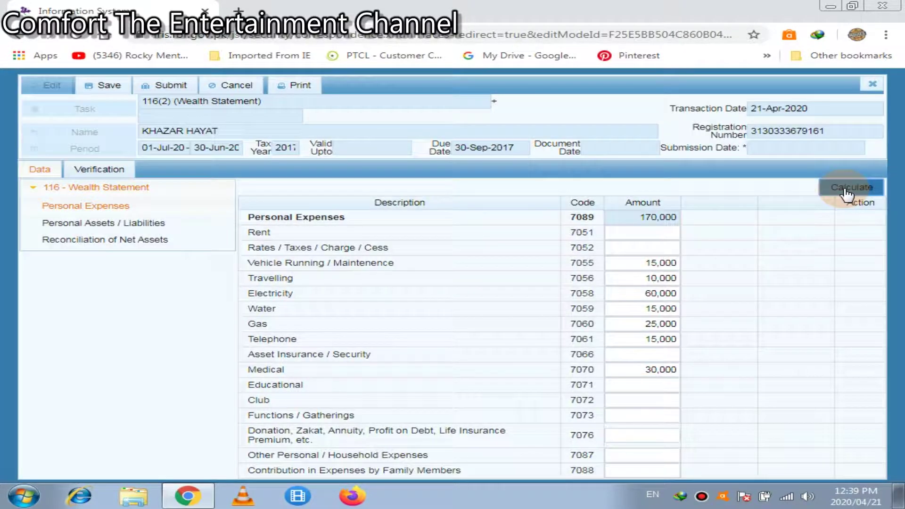
left_click(661, 386)
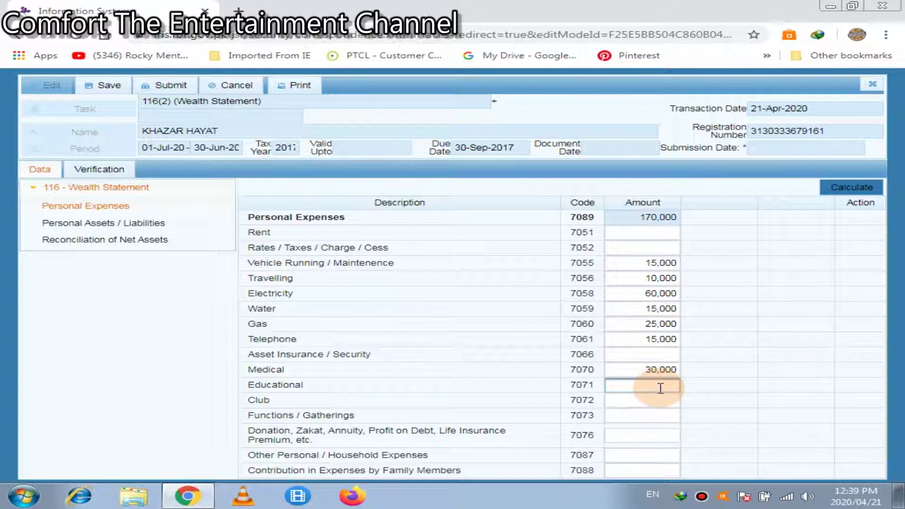
type("100000")
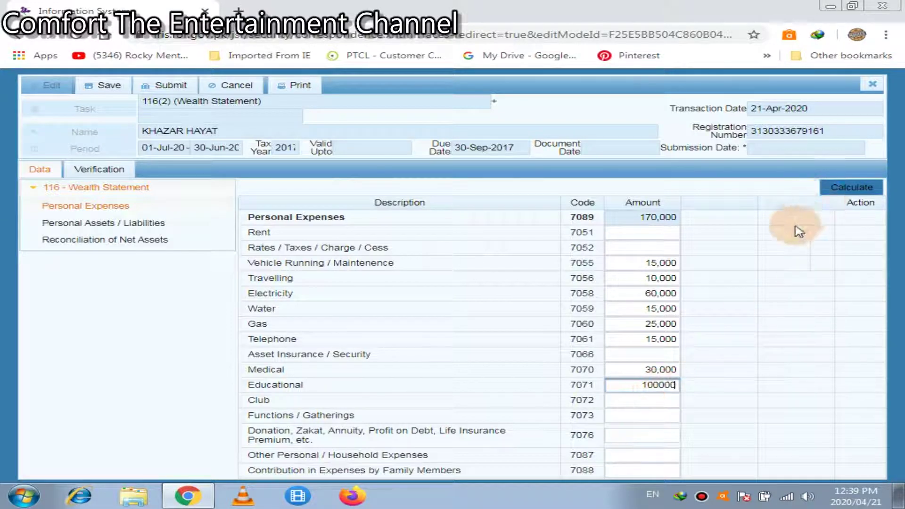
left_click(844, 189)
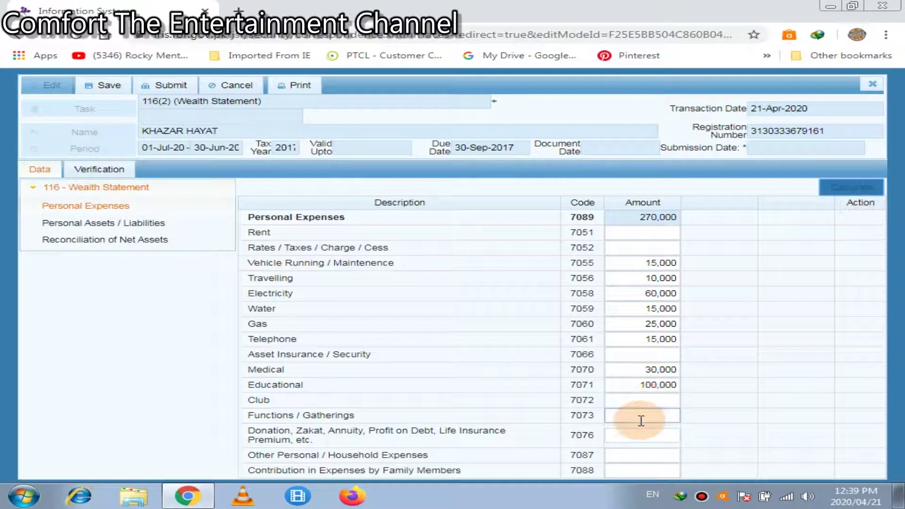
Set Club to 0 and Donation to 10,000, recalculating Personal Expenses to 280,000.
left_click(636, 396)
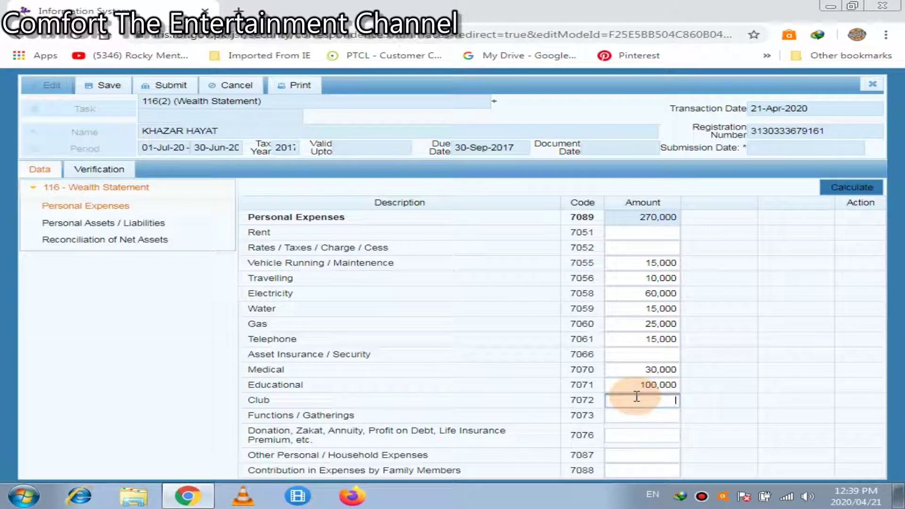
type("0")
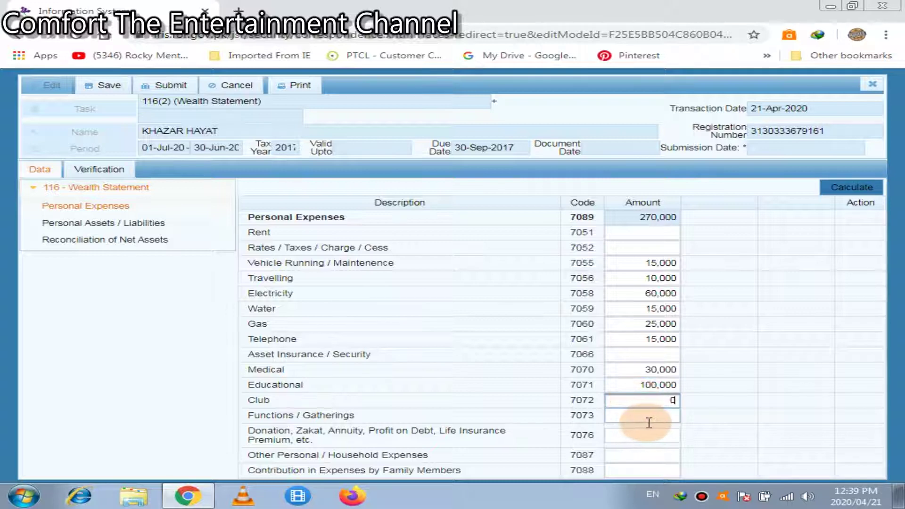
left_click(656, 416)
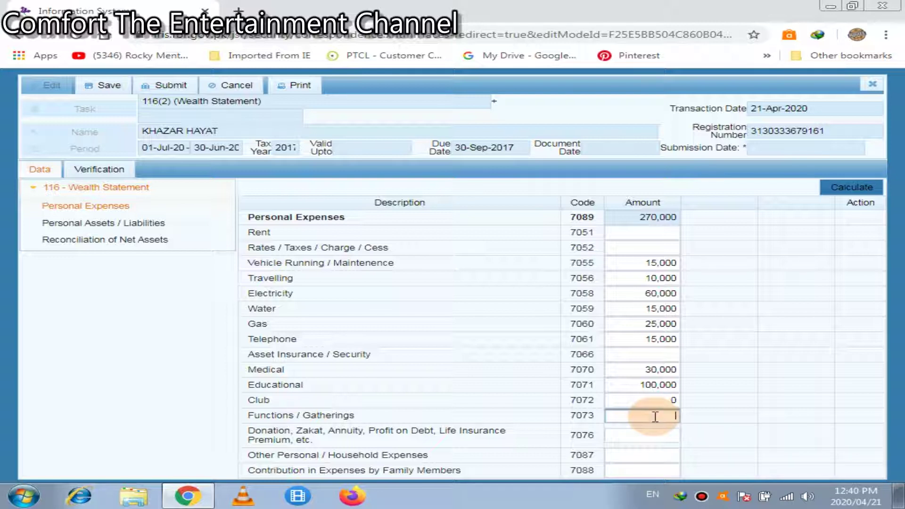
left_click(635, 436)
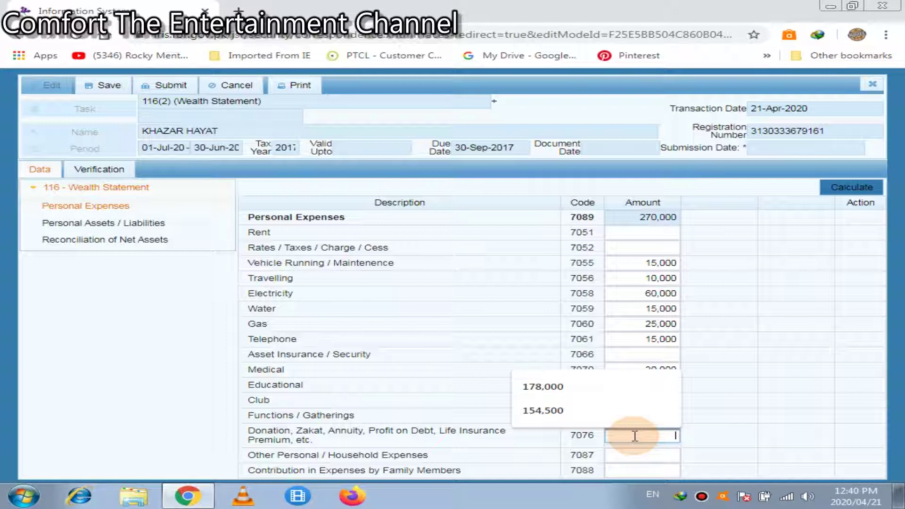
type("10000")
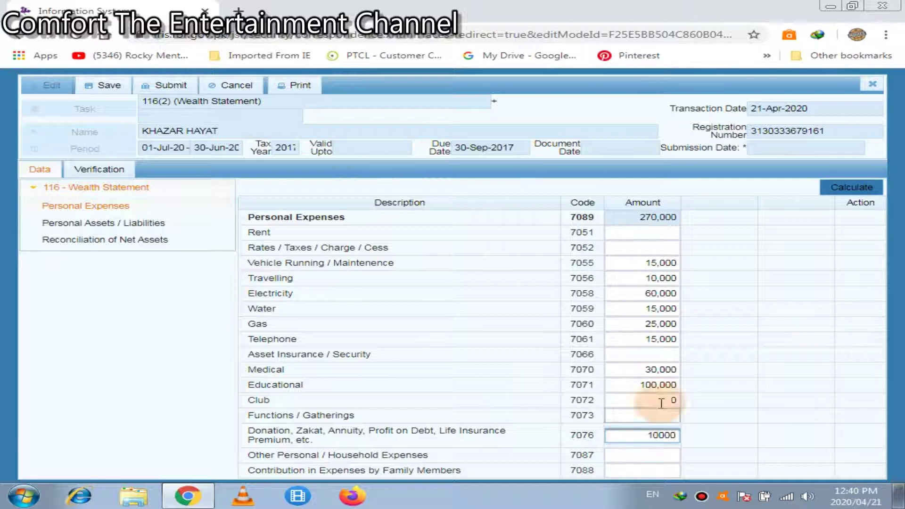
left_click(854, 189)
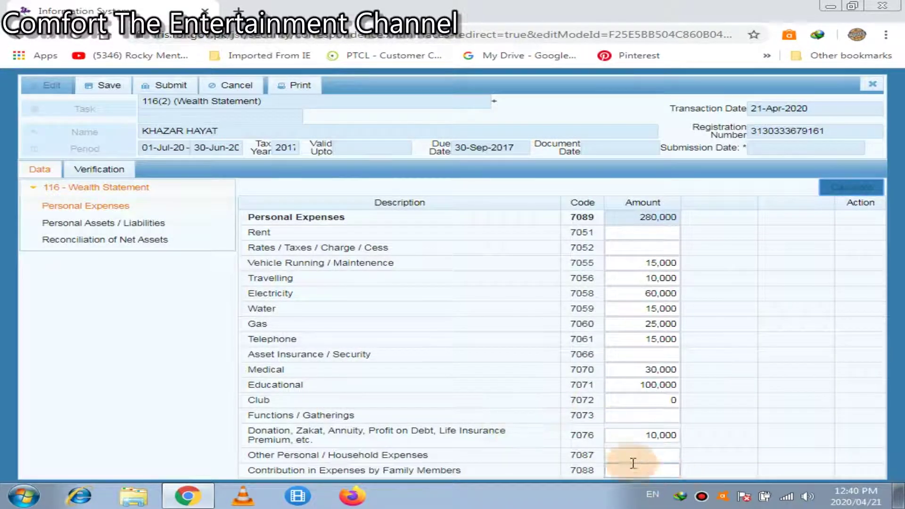
left_click(634, 456)
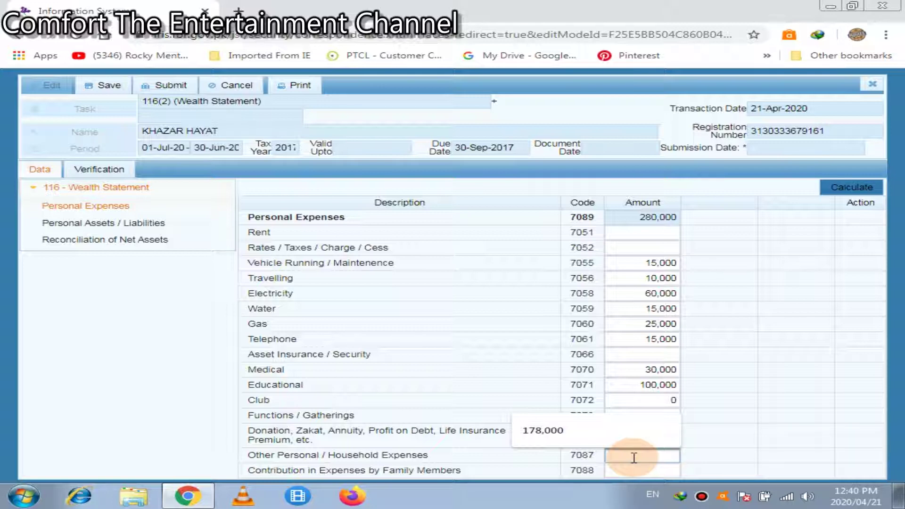
Set Other Personal / Household Expenses to 78,000 instead of the suggested 178,000.
left_click(623, 438)
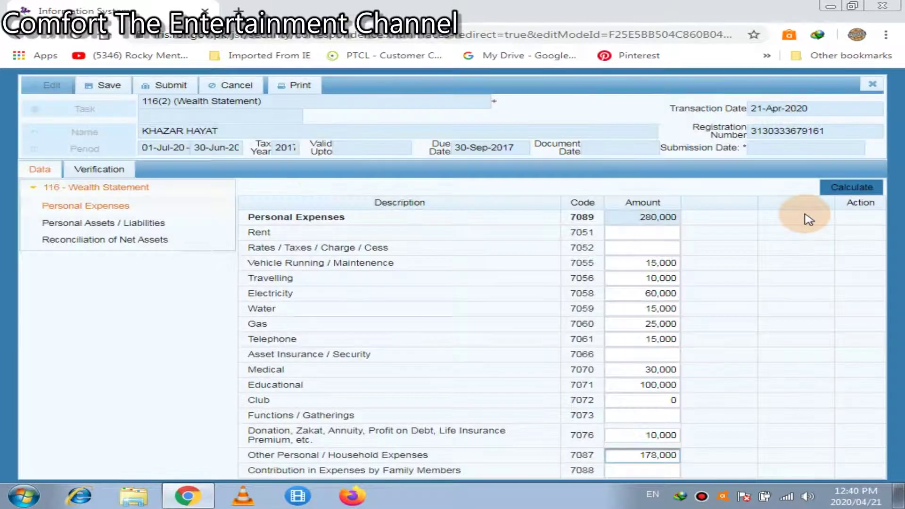
double_click(648, 454)
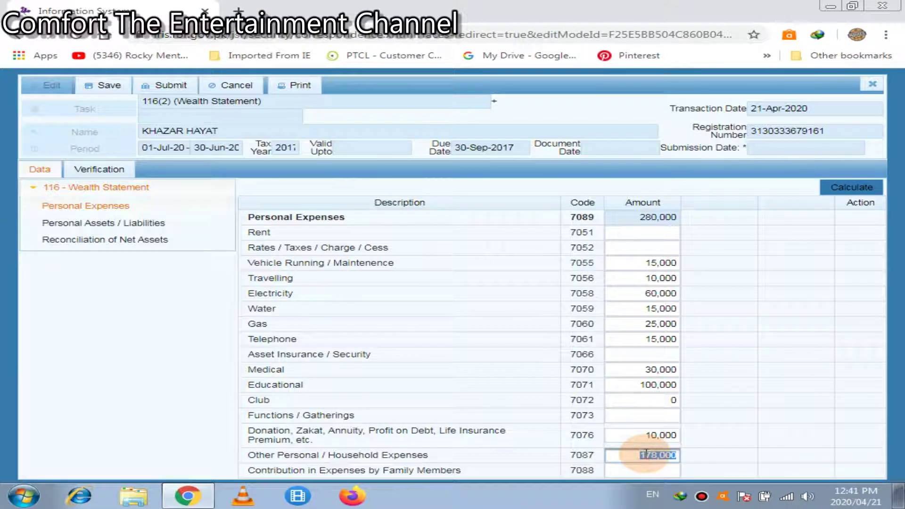
key("BackSpace")
type("78000")
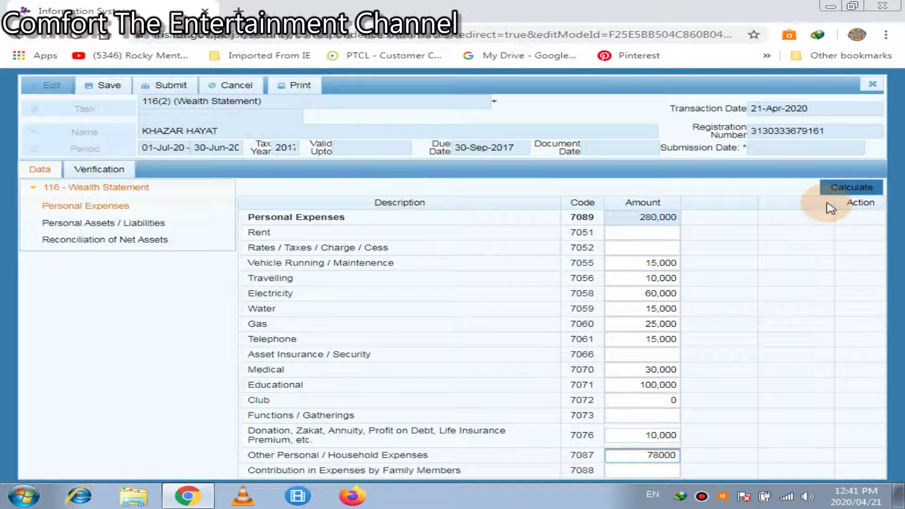
left_click(840, 193)
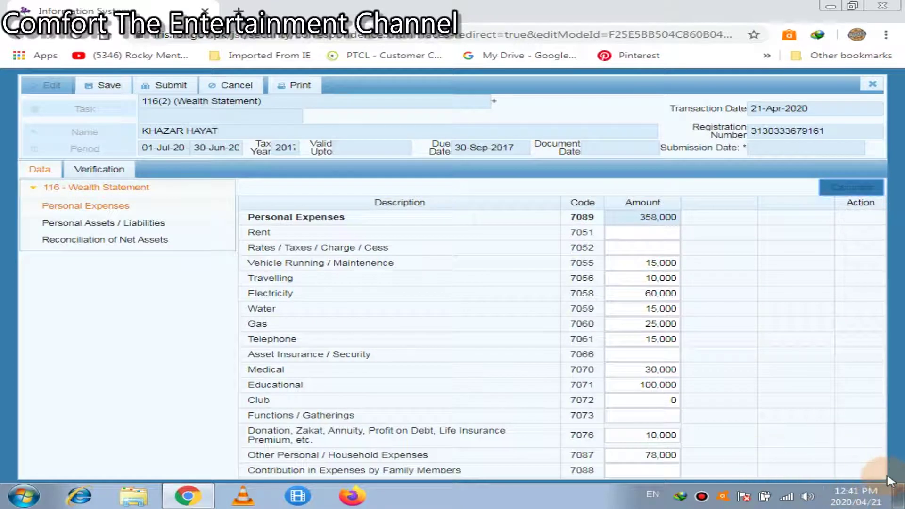
Enter a 100,000 family members' contribution, recalculate to 258,000, and go to Personal Assets / Liabilities.
left_click(660, 471)
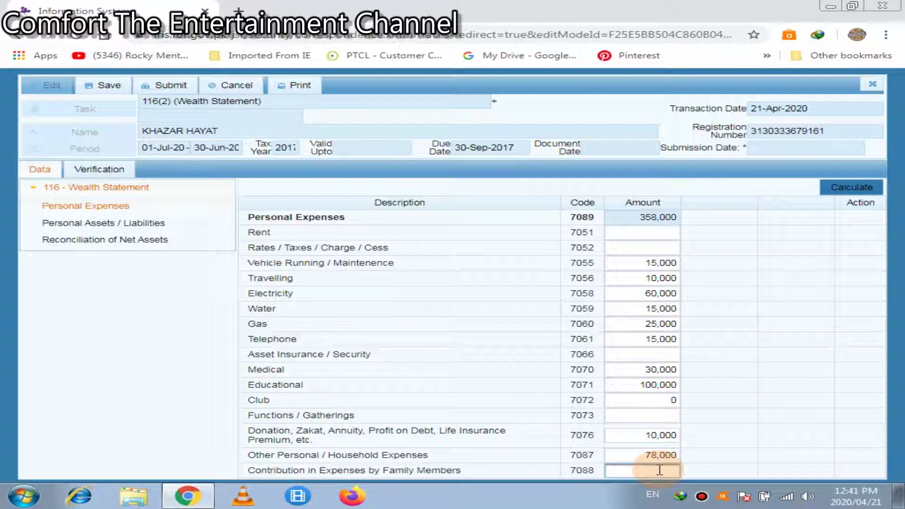
type("100000")
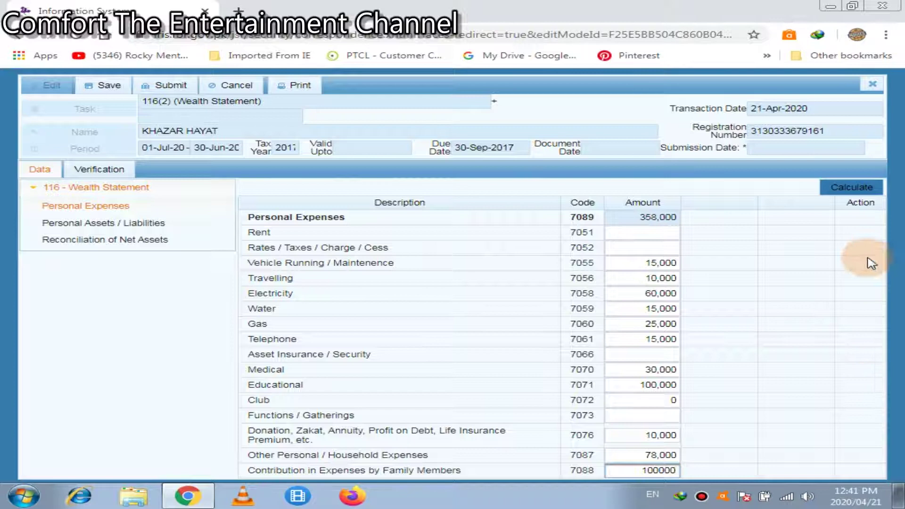
left_click(863, 187)
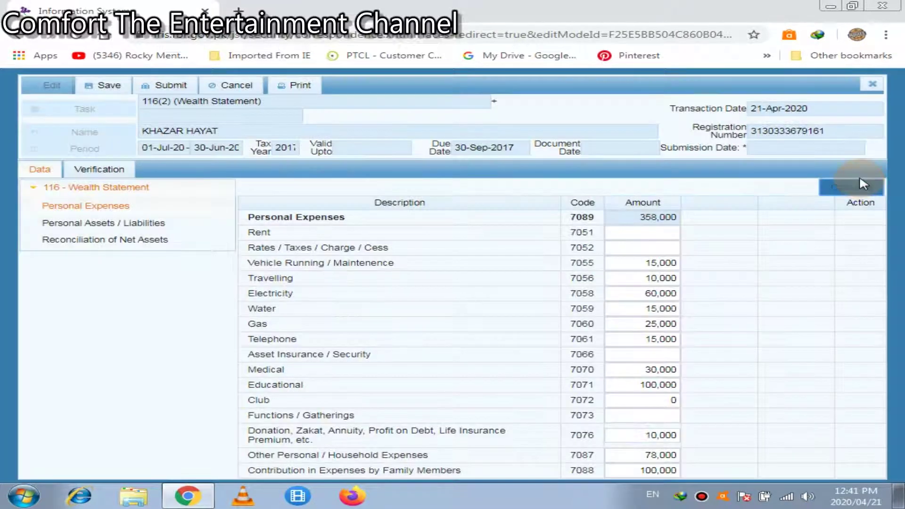
left_click(861, 188)
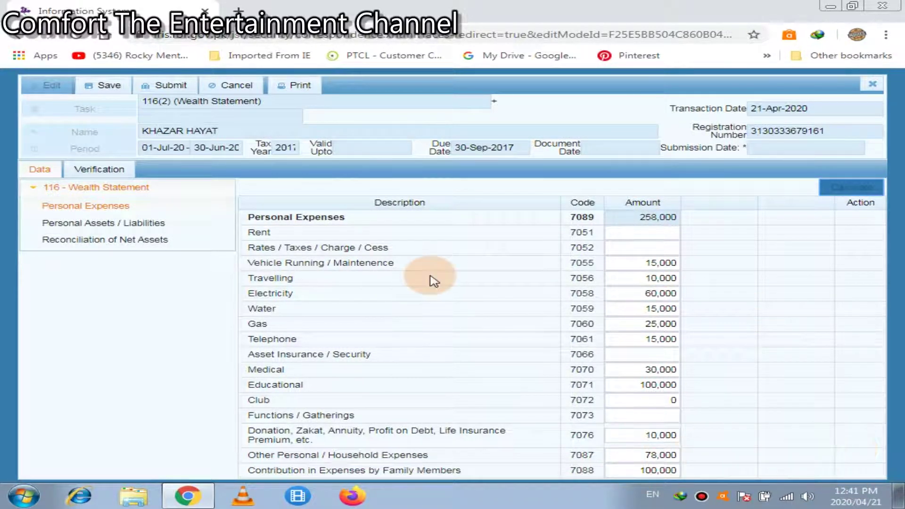
left_click(131, 223)
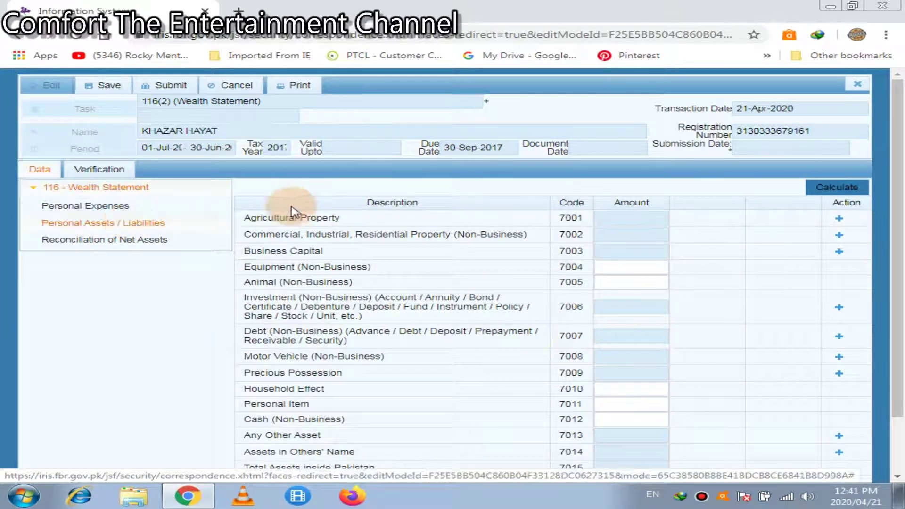
left_click(644, 214)
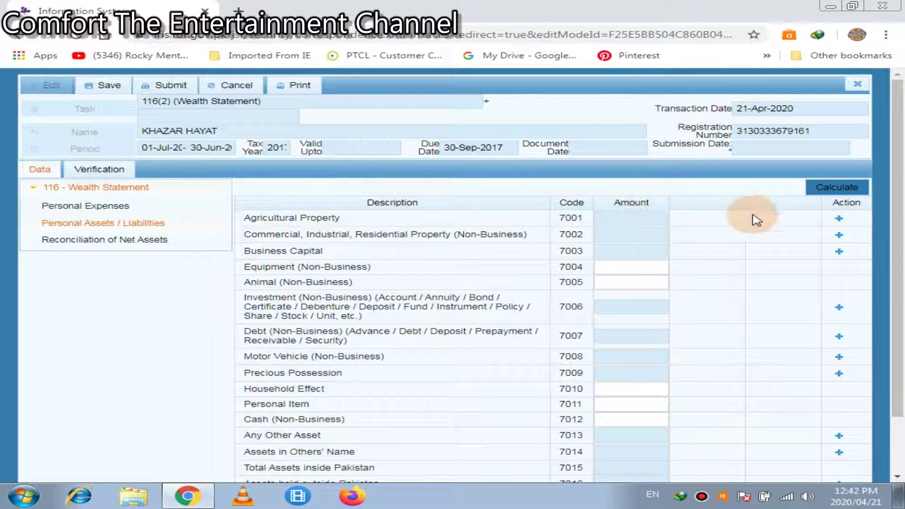
left_click(839, 219)
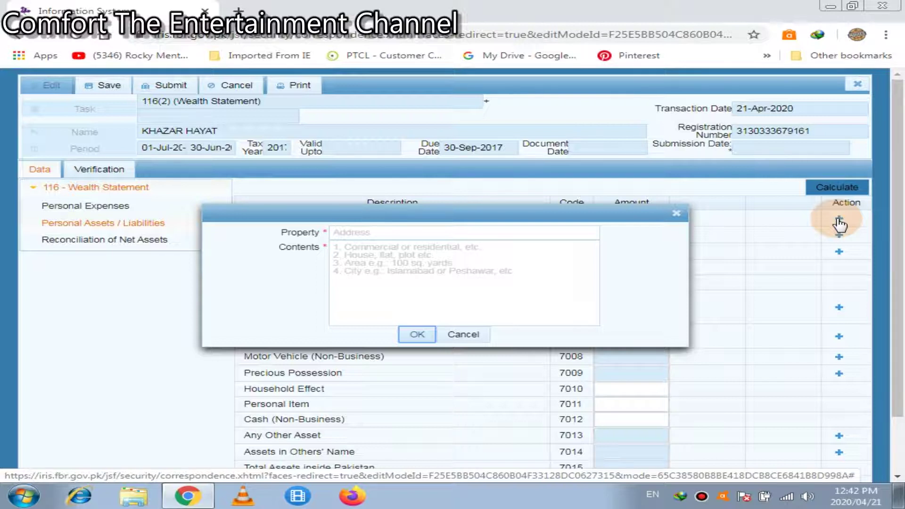
left_click(449, 234)
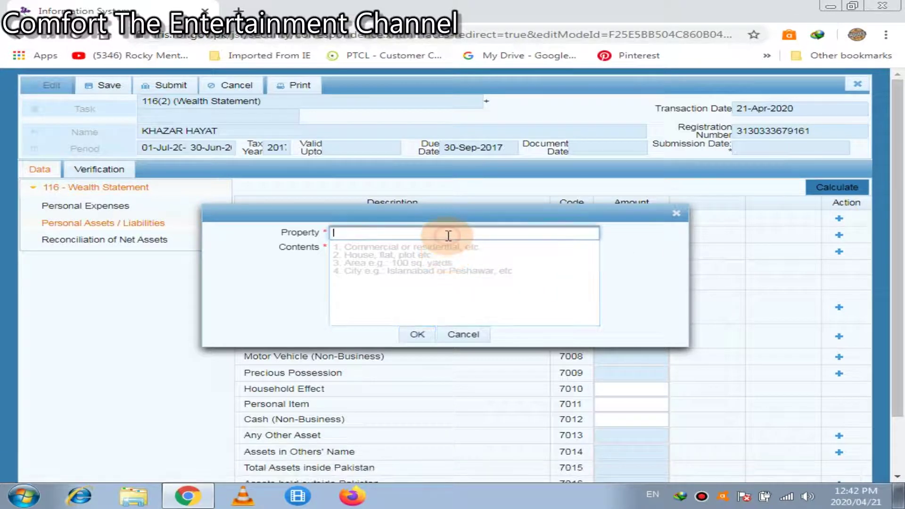
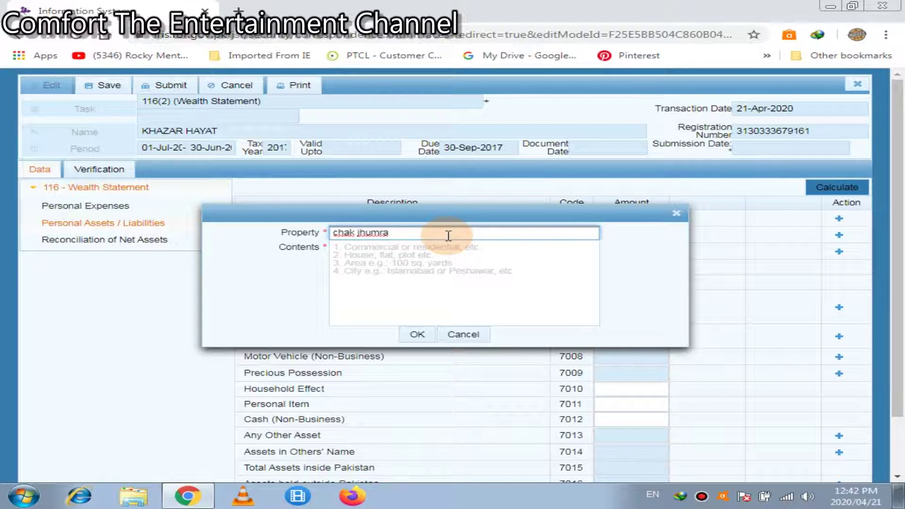
left_click(388, 266)
type("fa")
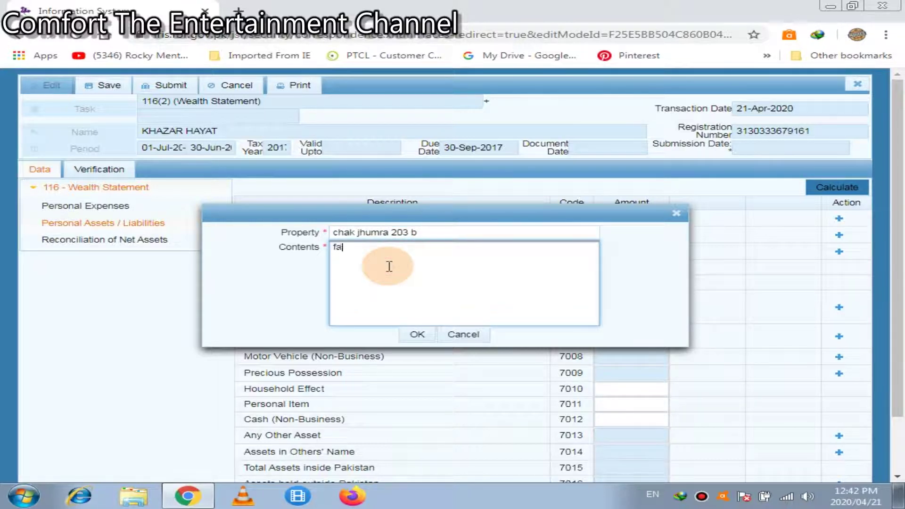
type("isal abad")
key("Home")
key("Return")
type("father")
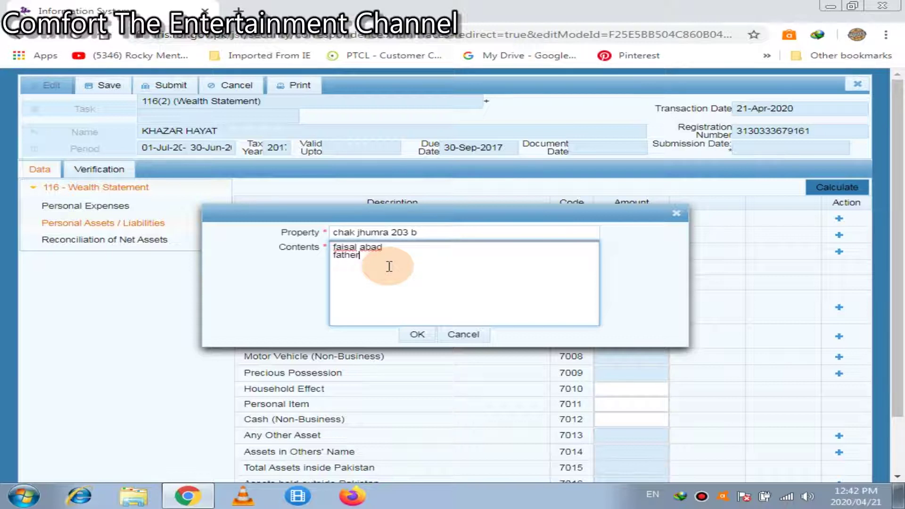
type(" property")
left_click(418, 334)
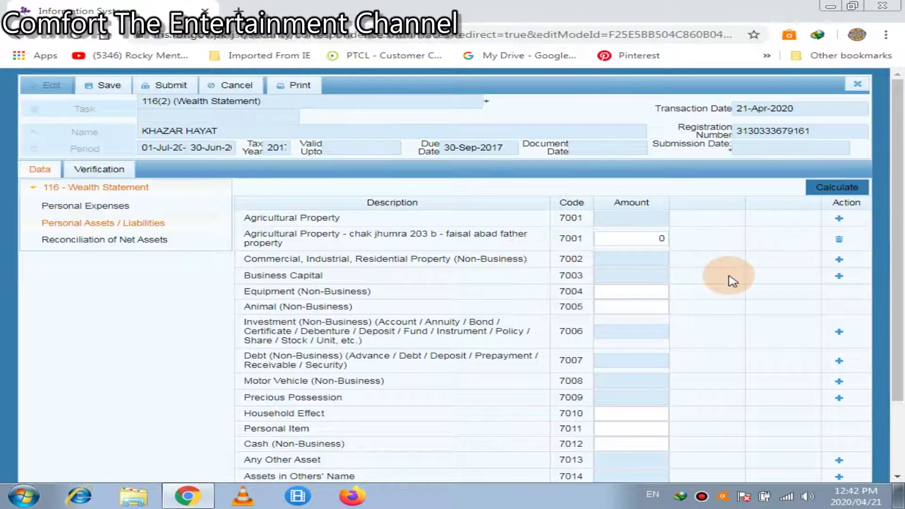
Add a Commercial, Industrial, Residential Property (7002) entry for '5 marla', 'gulshan iqbal'.
left_click(840, 259)
left_click(477, 229)
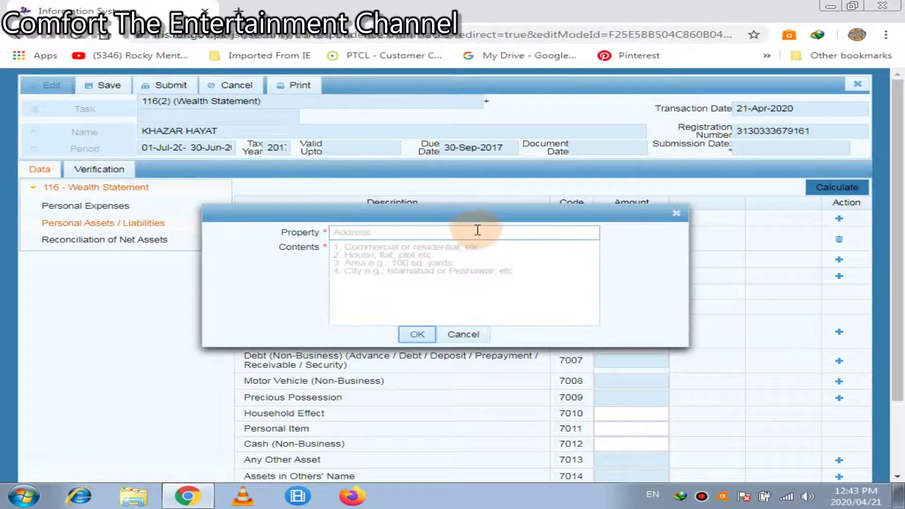
left_click(477, 230)
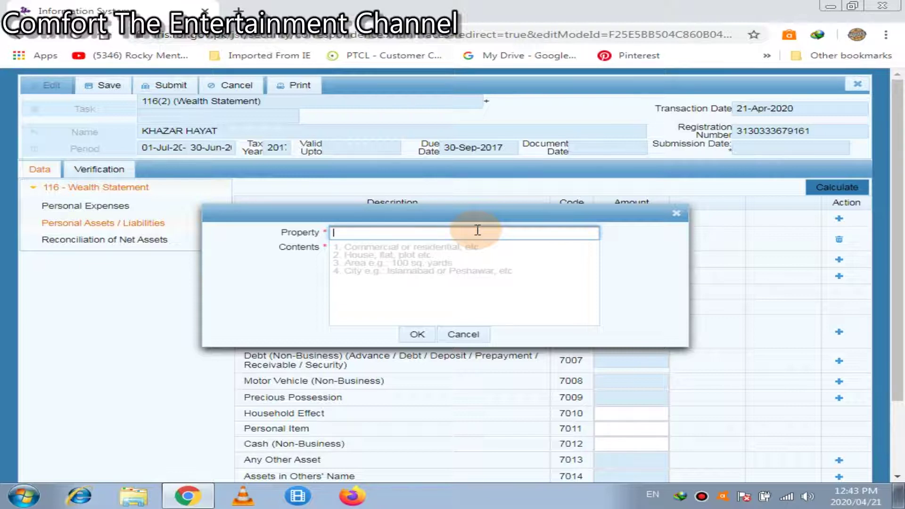
type("5 marla")
left_click(421, 274)
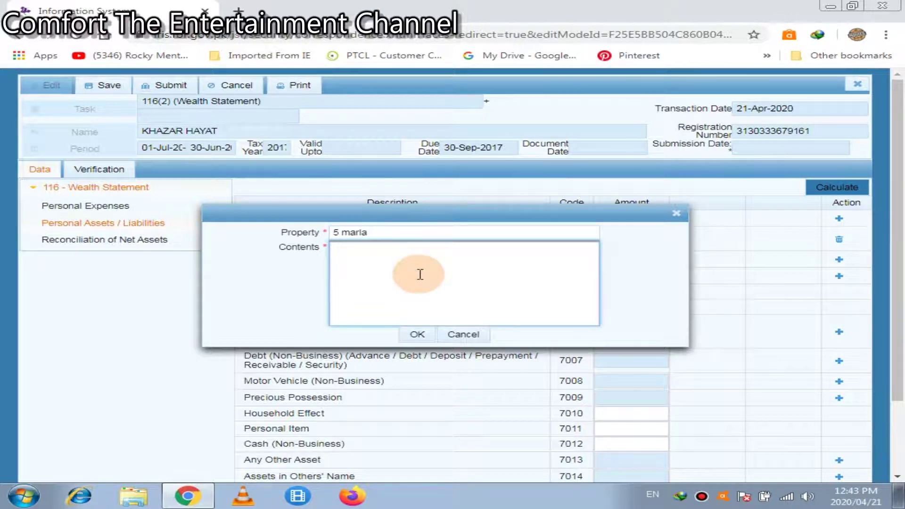
type("gulshan iqbal")
left_click(416, 335)
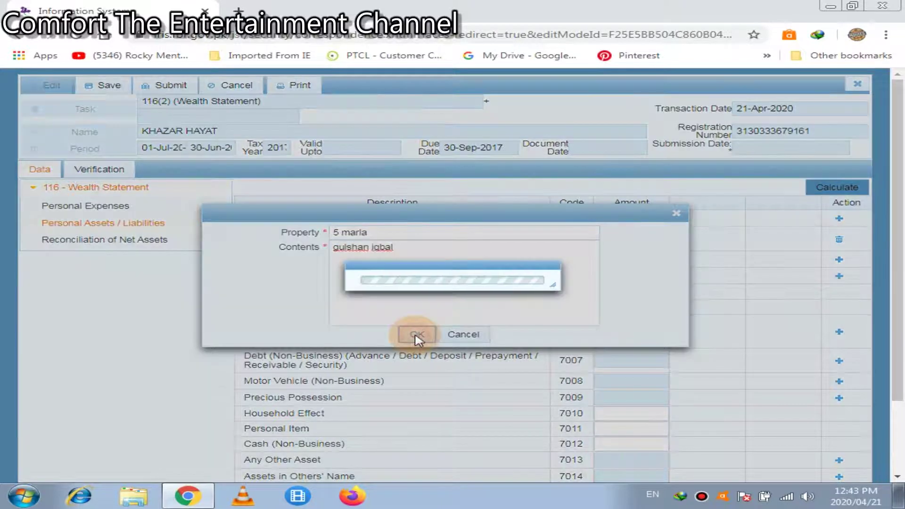
Give the new 5 marla property an amount of 450,000 and recalculate.
left_click(652, 280)
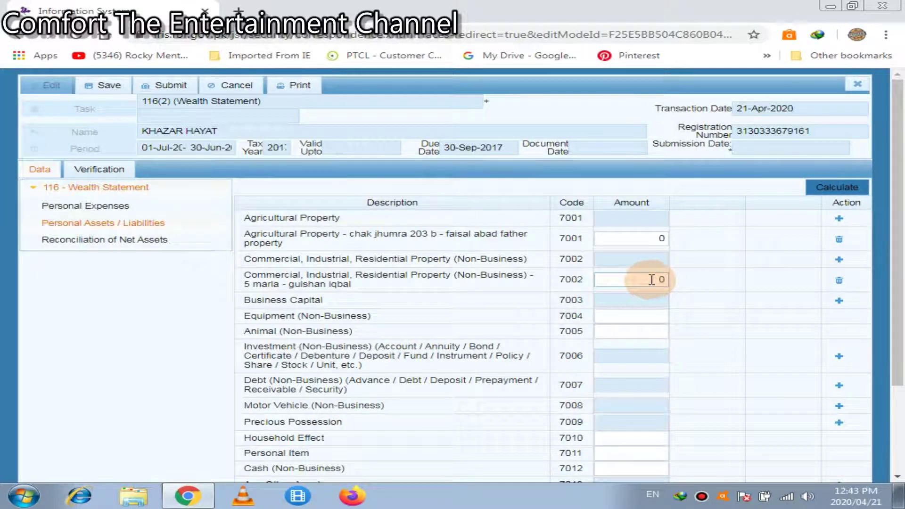
double_click(652, 280)
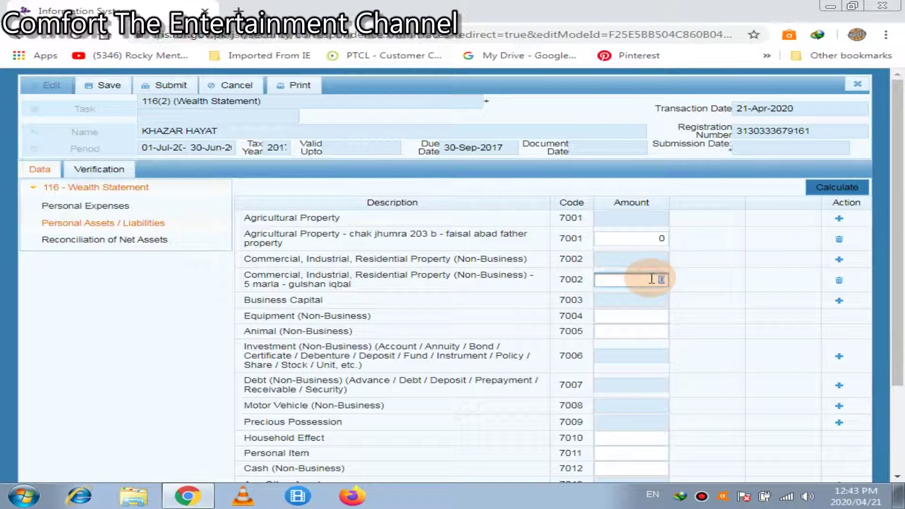
type("450000")
left_click(841, 191)
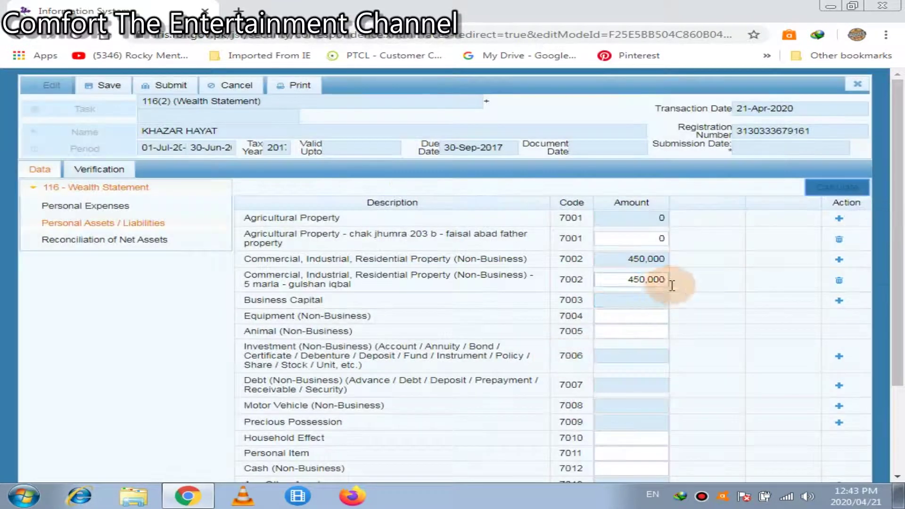
left_click(626, 317)
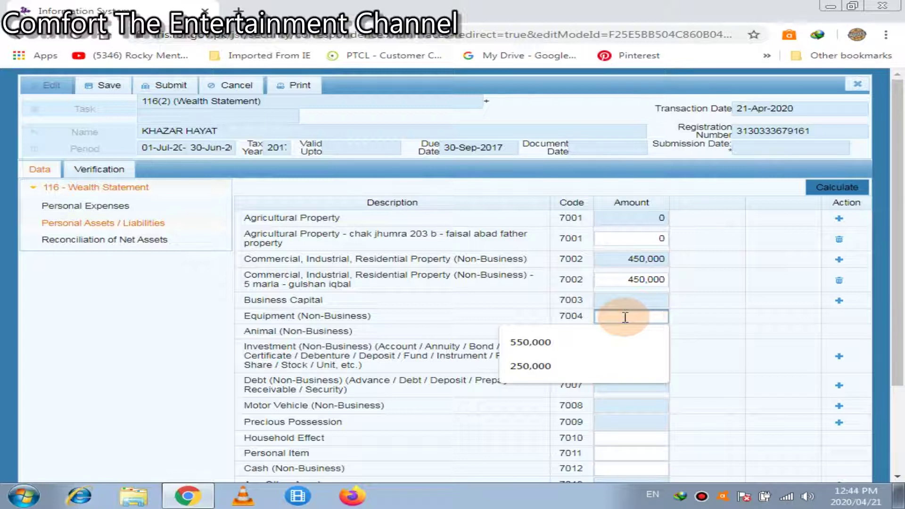
Add an Investment (7006) entry described as hbl, with its account number.
left_click(732, 359)
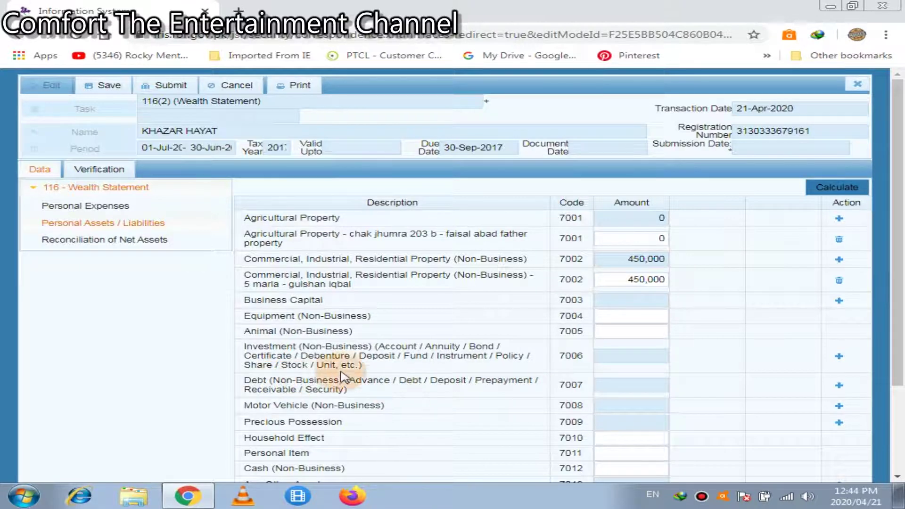
left_click(840, 358)
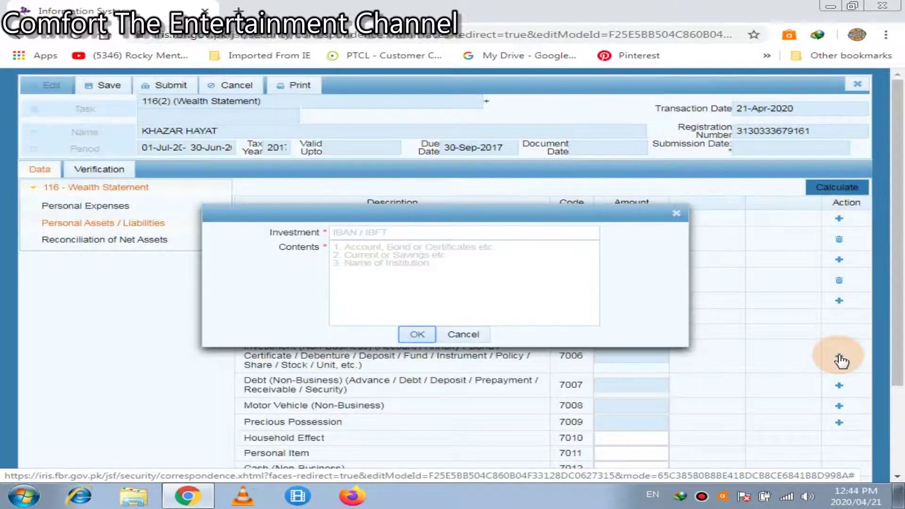
left_click(521, 235)
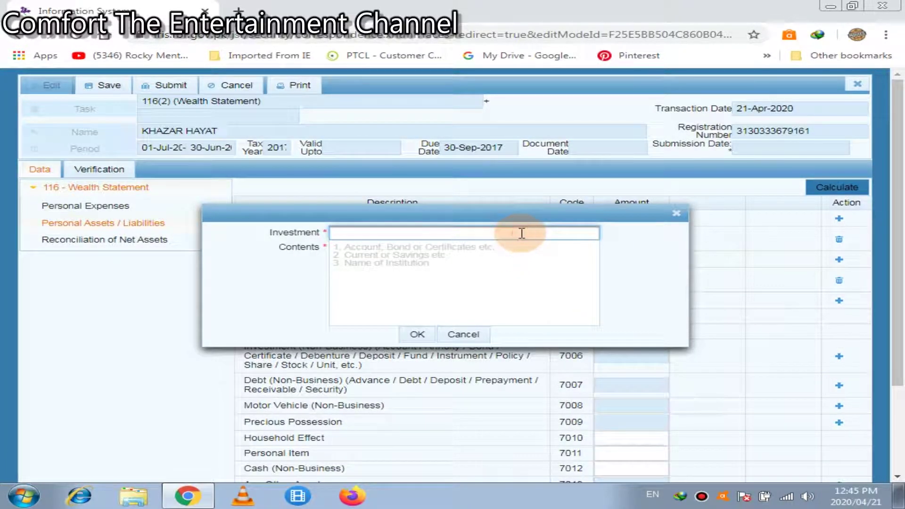
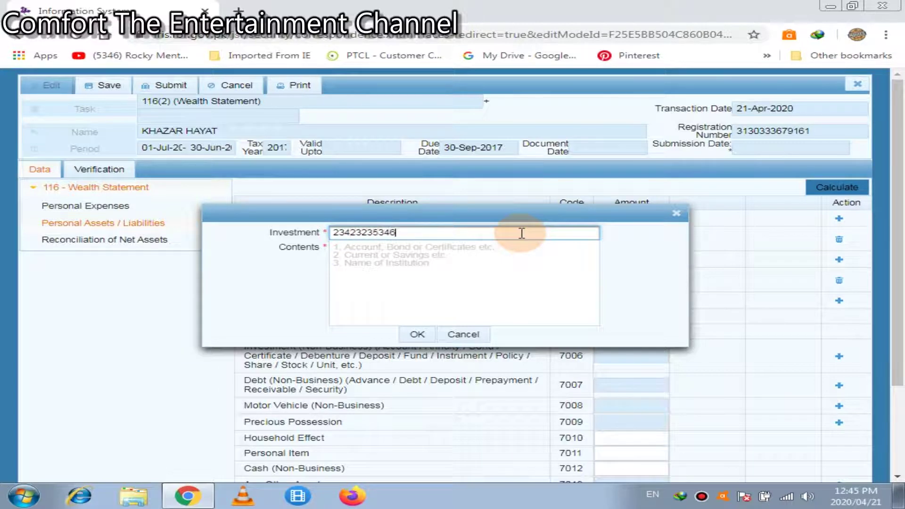
left_click(499, 258)
type("hbl")
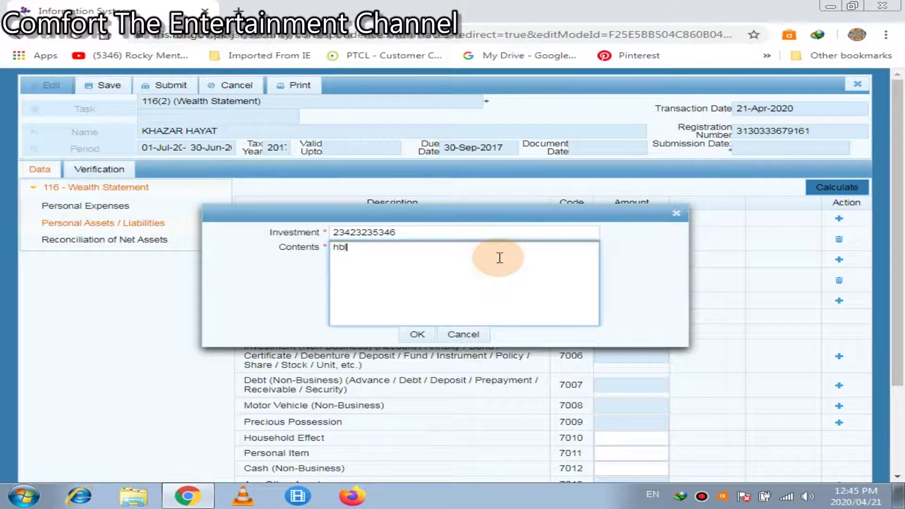
left_click(415, 334)
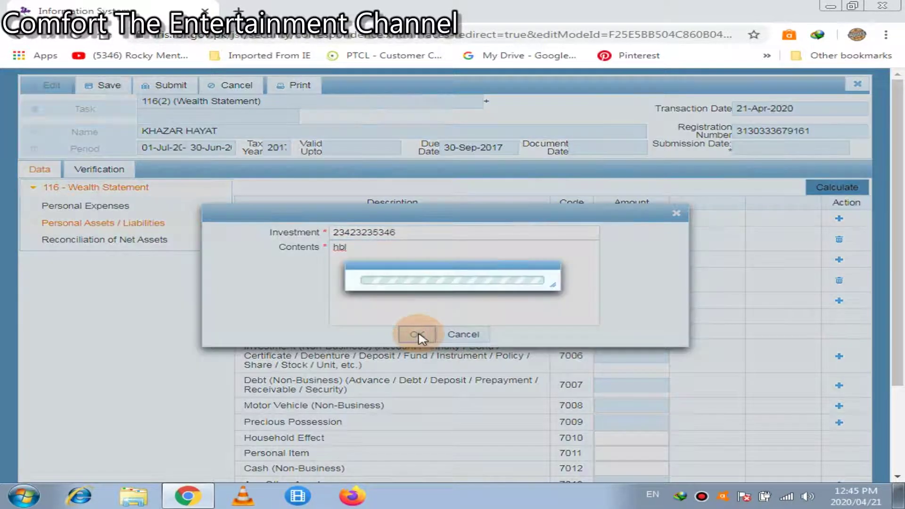
Enter 10,000 as the hbl investment amount and recalculate the 7006 total.
left_click(643, 389)
type("1")
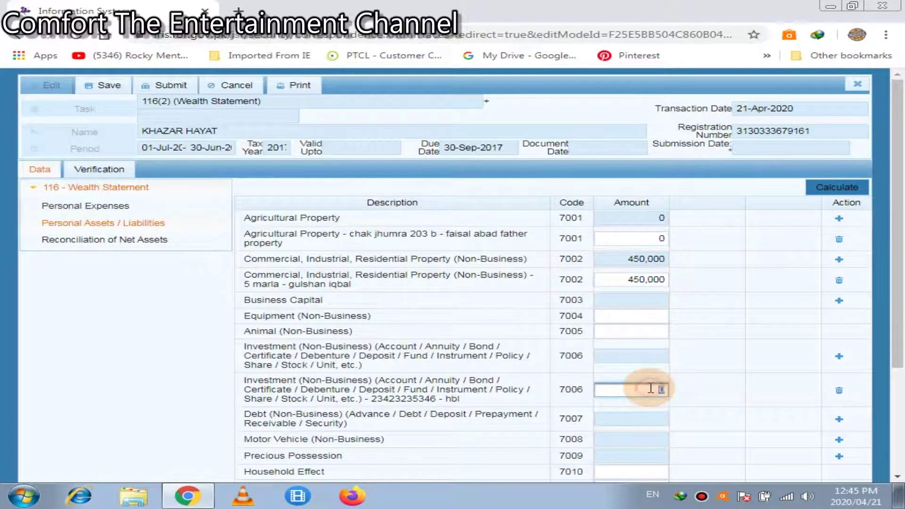
type("0000")
left_click(837, 189)
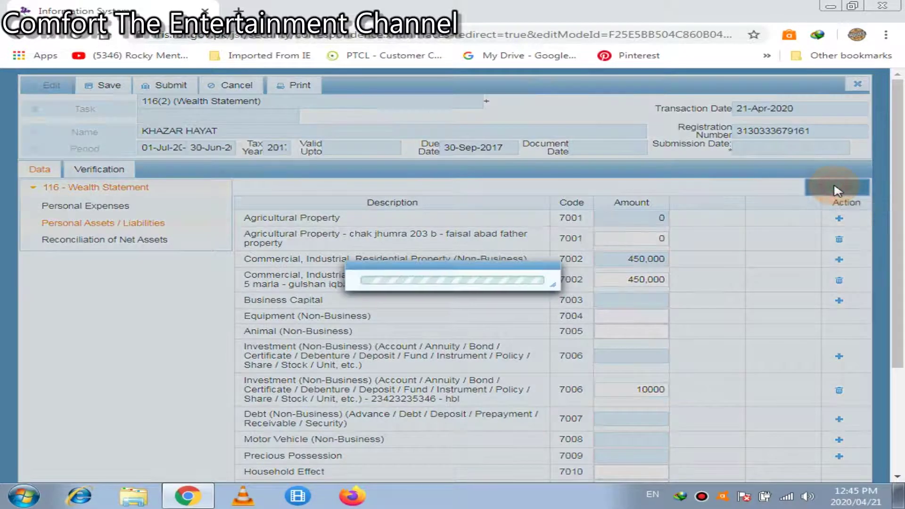
left_click(838, 189)
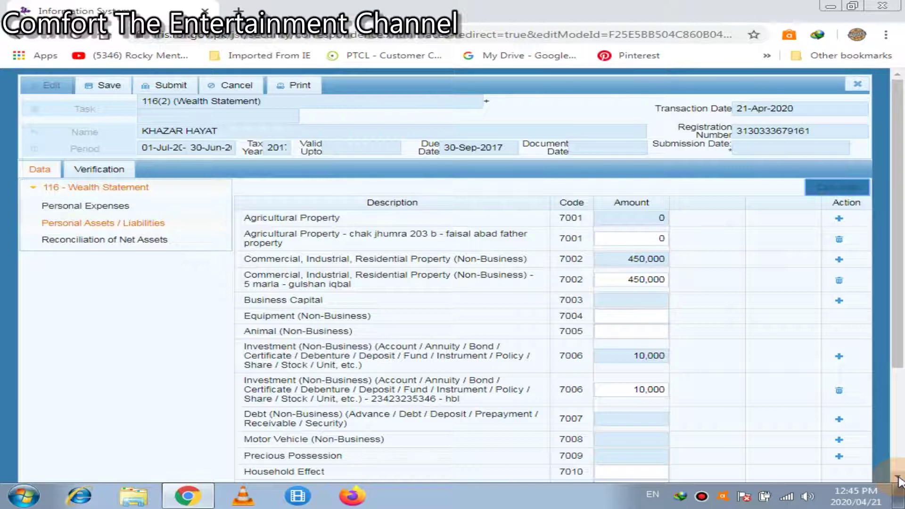
Add a new Motor Vehicle (7008) entry with the vehicle's registration number and 1300cc description.
left_click(899, 477)
left_click(898, 477)
left_click(899, 477)
left_click(898, 477)
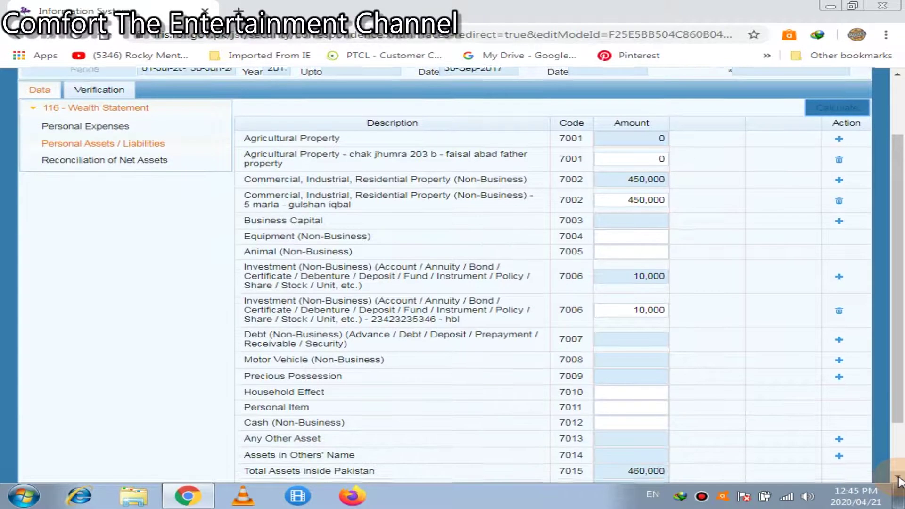
left_click(899, 477)
left_click(898, 478)
left_click(628, 296)
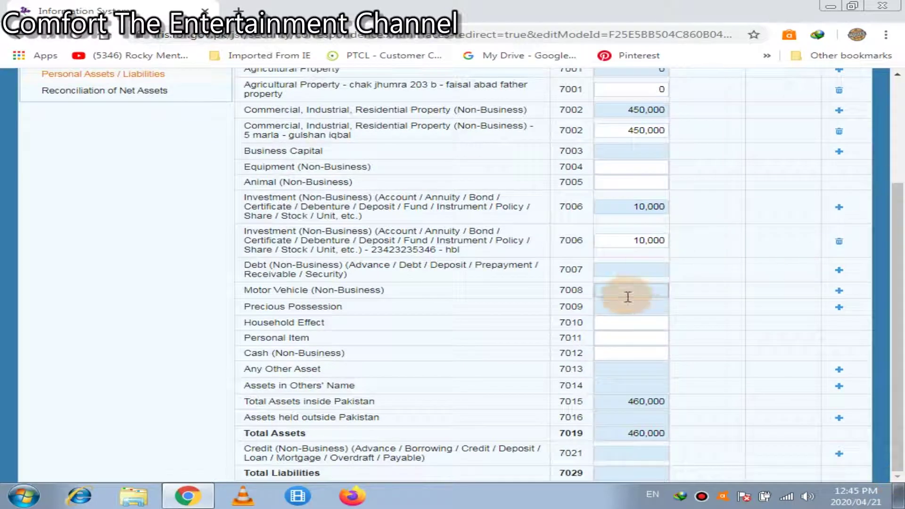
left_click(840, 291)
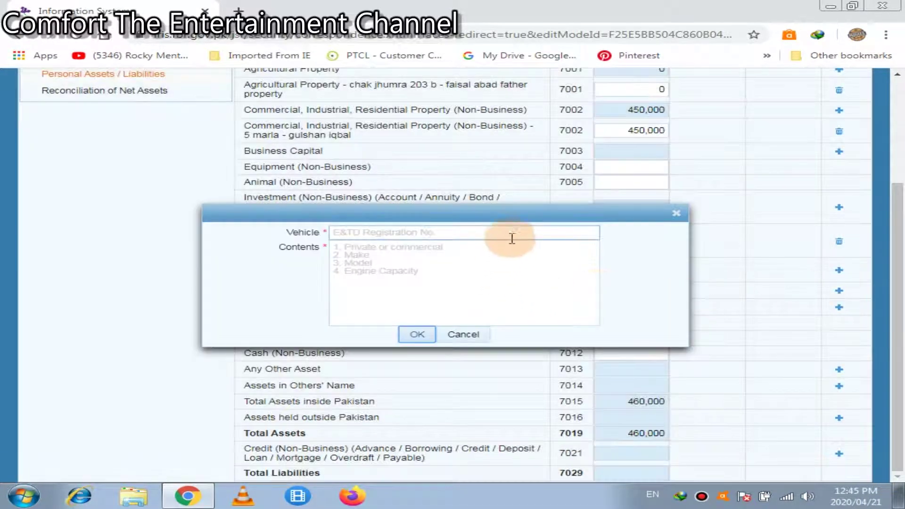
left_click(509, 232)
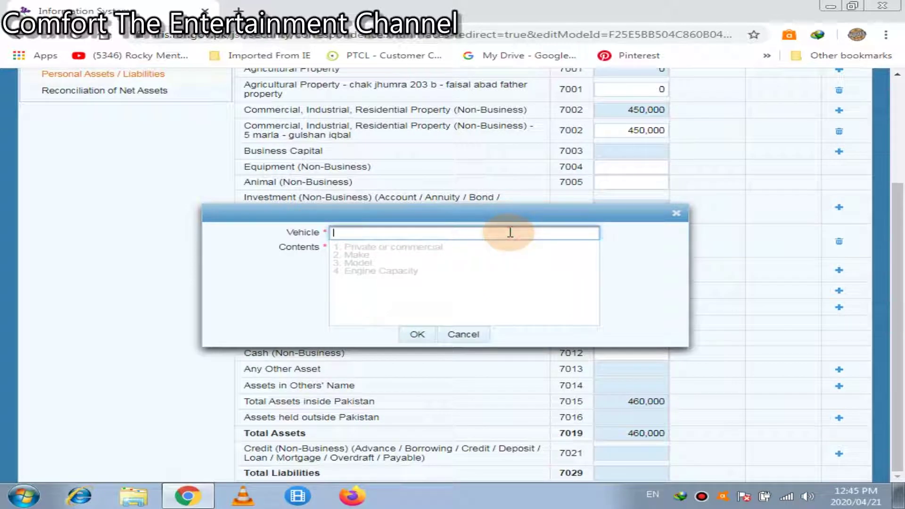
left_click(466, 268)
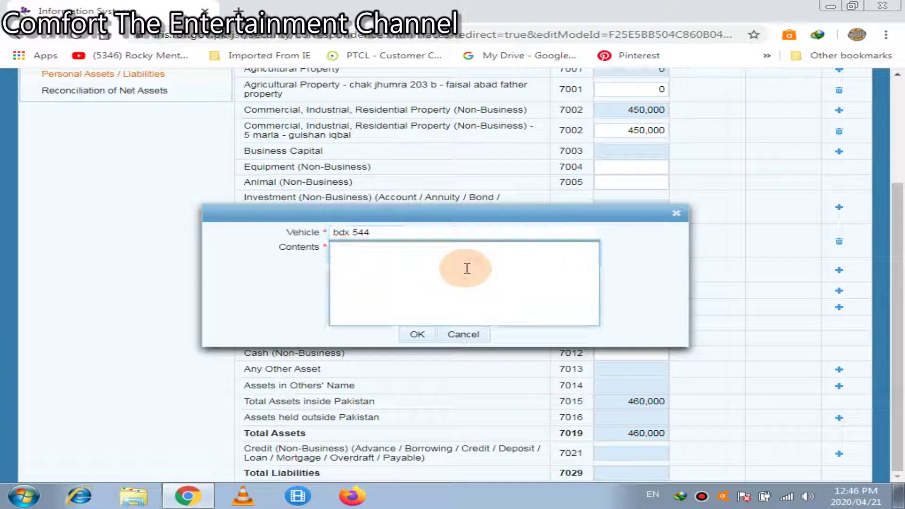
type("1300cc")
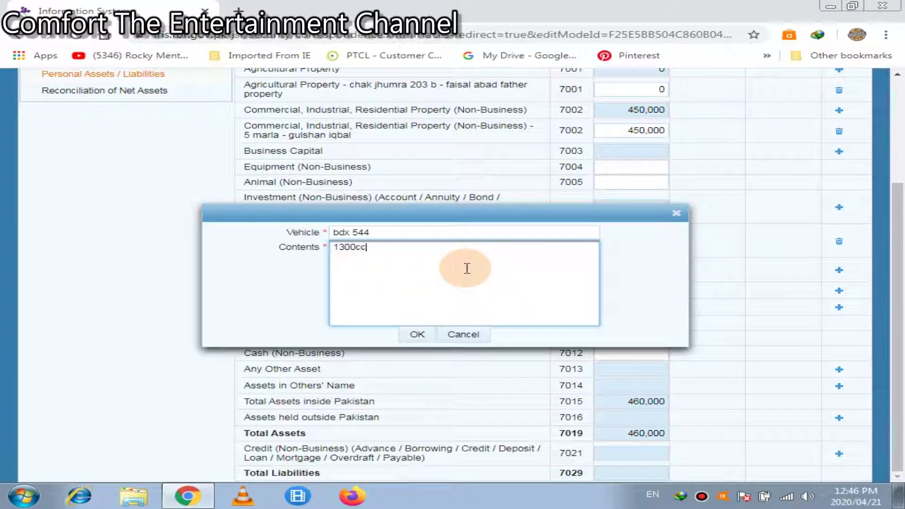
left_click(419, 334)
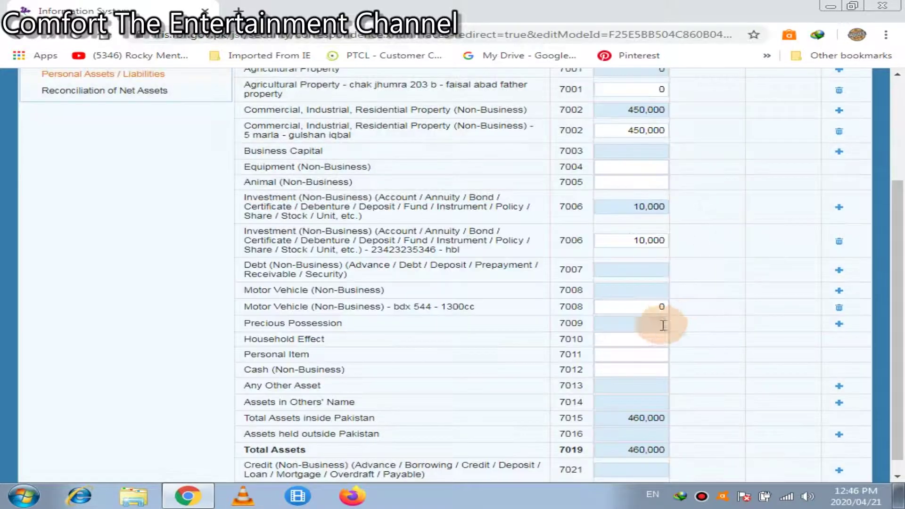
Enter 1700000 as the new motor vehicle's amount.
left_click(652, 306)
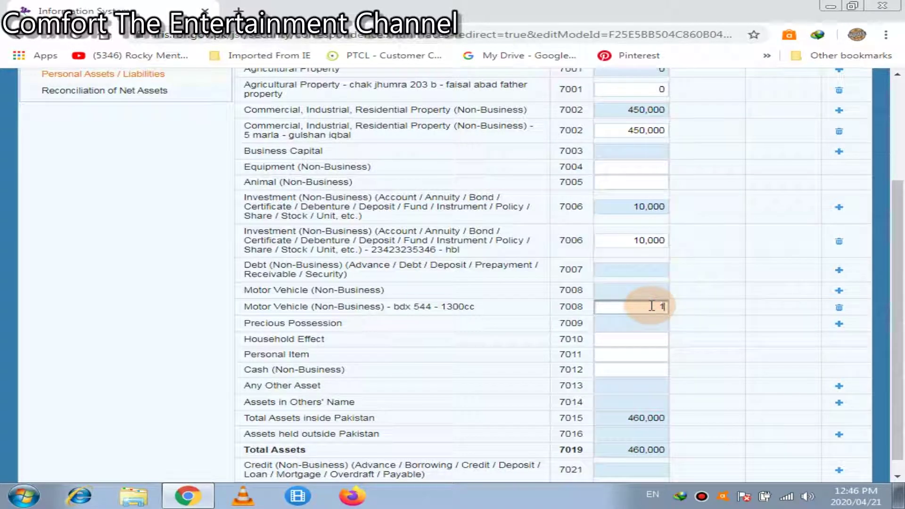
type("1300000")
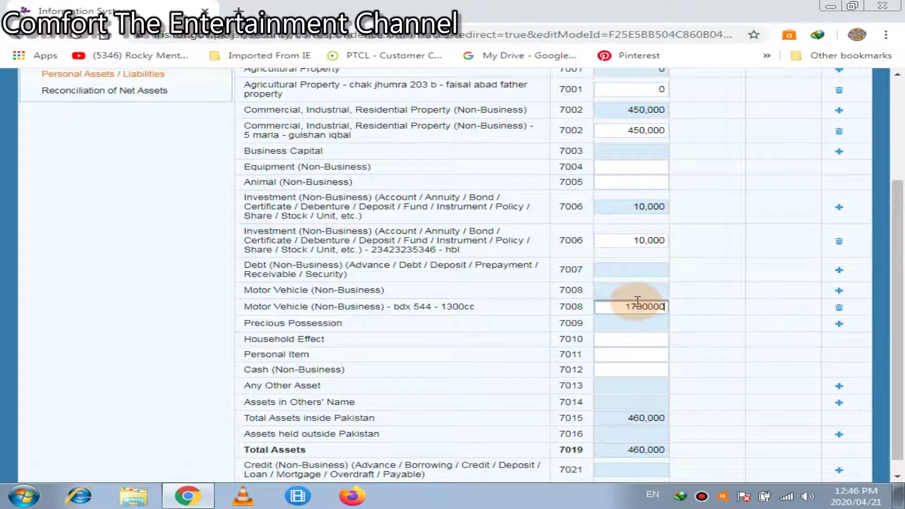
key("BackSpace")
type("0")
scroll(853, 133, "up", 3)
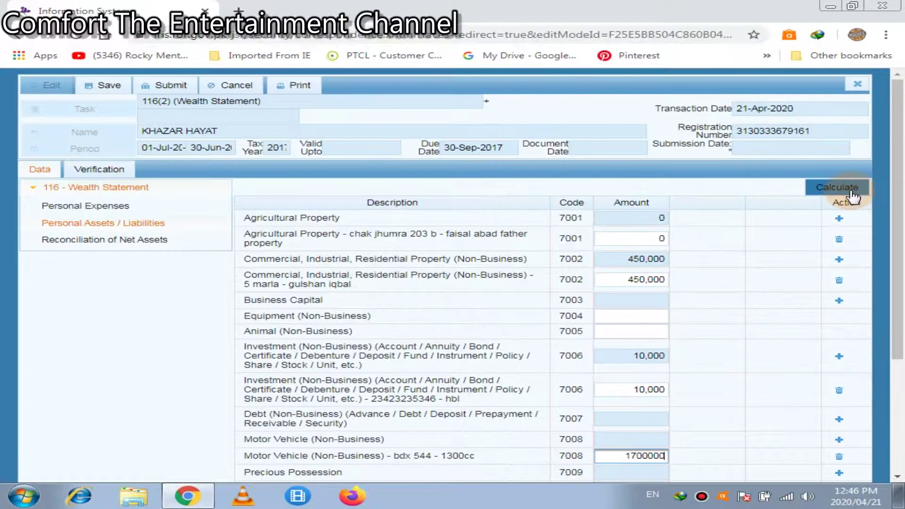
Recalculate the asset totals with the motor vehicle valued at 1,700,000.
left_click(852, 193)
left_click(854, 197)
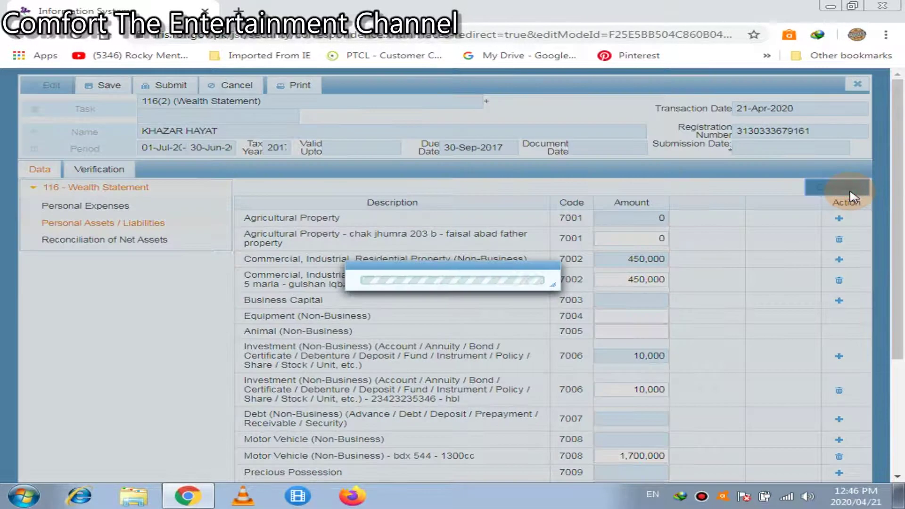
left_click(854, 194)
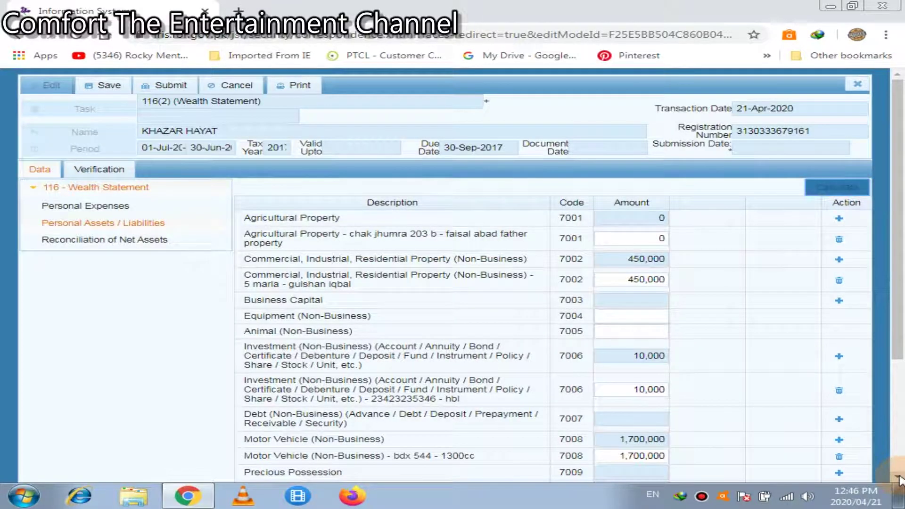
left_click(897, 476)
left_click(897, 476)
left_click(898, 477)
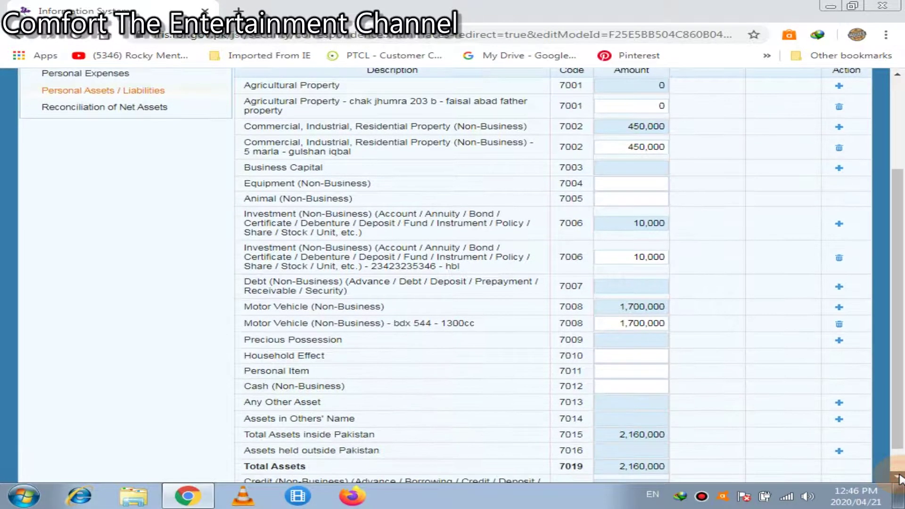
left_click(897, 477)
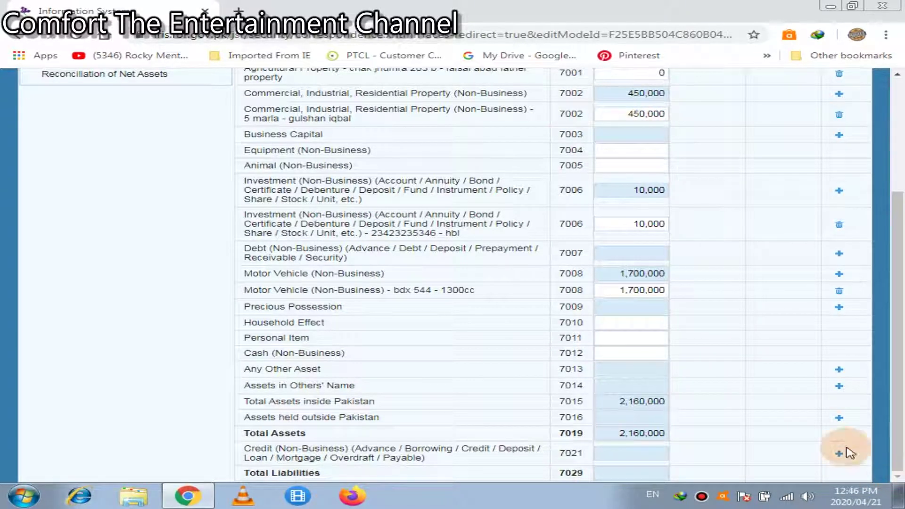
Change the gulshan iqbal property from 450,000 to 4500000 and recalculate, giving Total Assets 6,210,000.
left_click(666, 113)
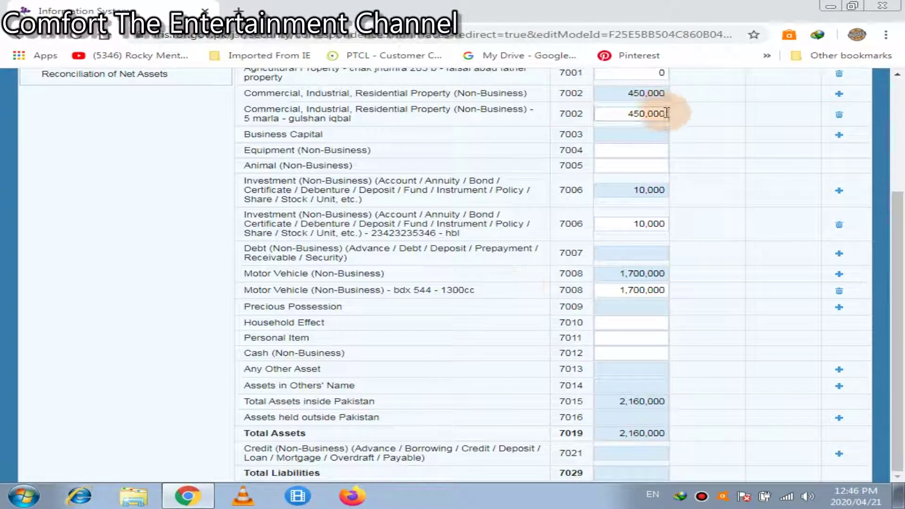
double_click(667, 113)
left_click(667, 113)
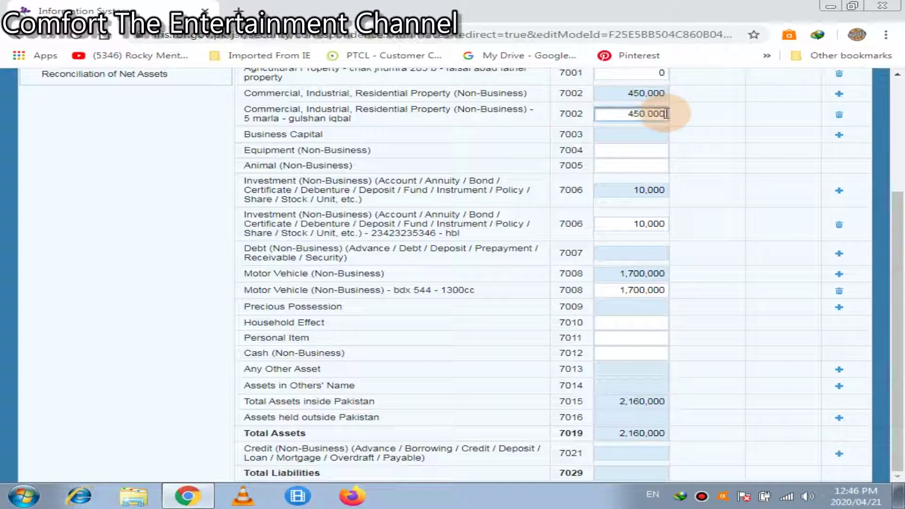
type("0")
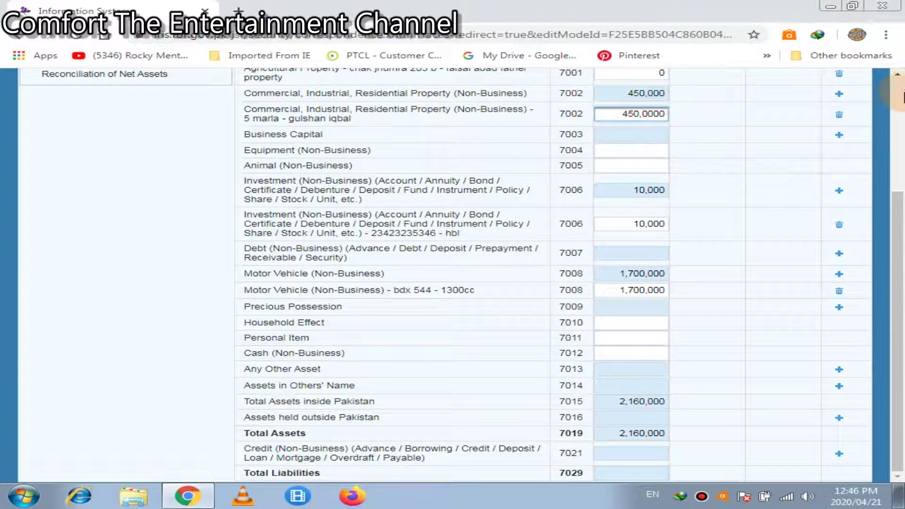
scroll(879, 105, "up", 4)
left_click(834, 189)
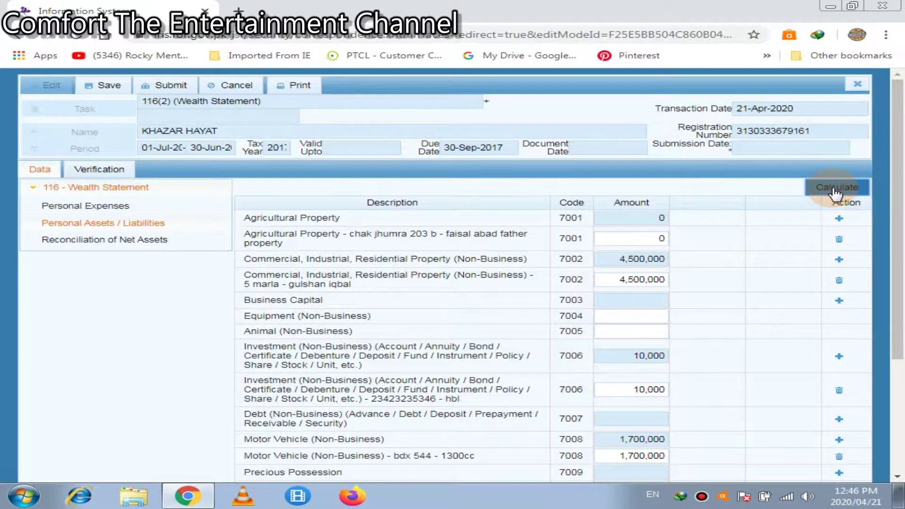
scroll(834, 194, "down", 4)
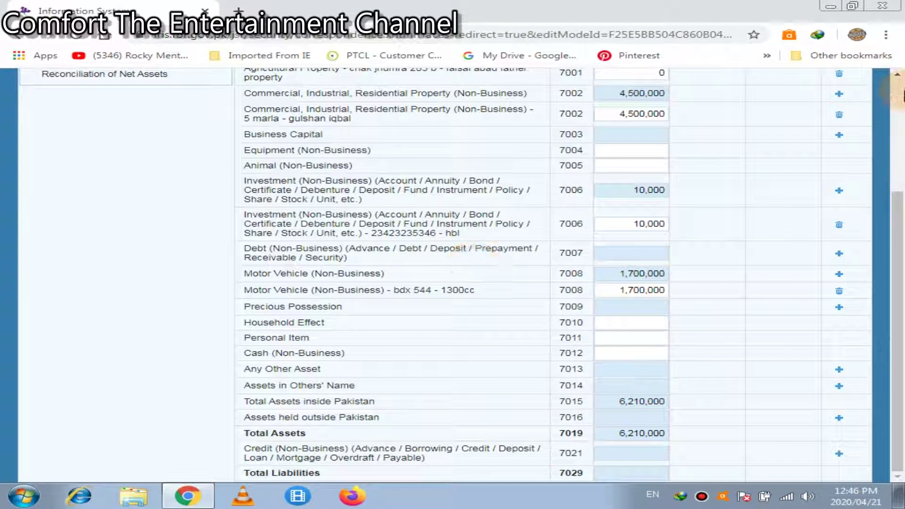
scroll(479, 249, "up", 4)
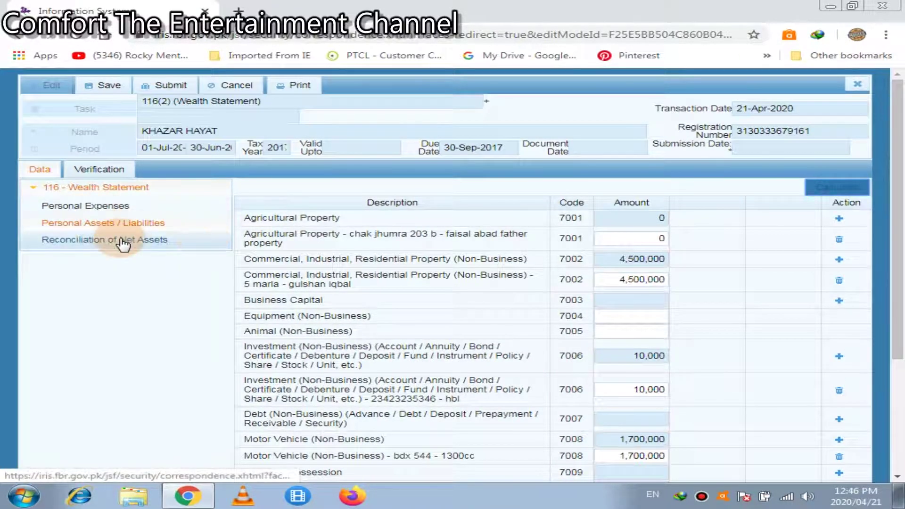
Open Reconciliation of Net Assets under 116 - Wealth Statement, showing Net Assets Current Year 6,210,000.
left_click(122, 241)
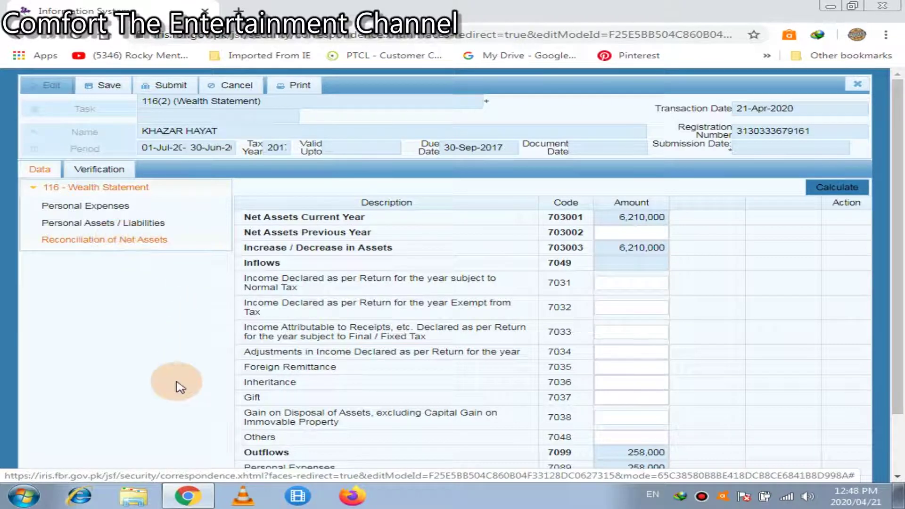
Copy the 6,468,000 Unreconciled Amount and paste it into Net Assets Previous Year.
left_click(898, 439)
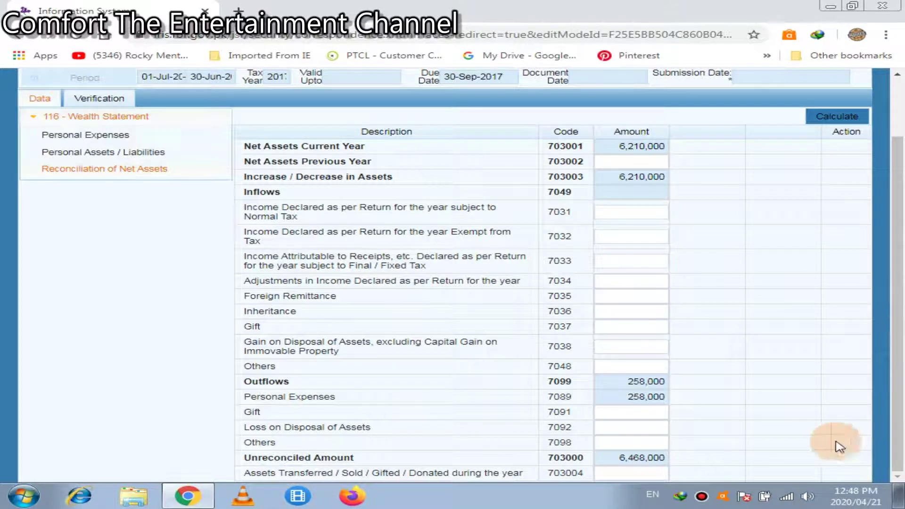
left_click(639, 160)
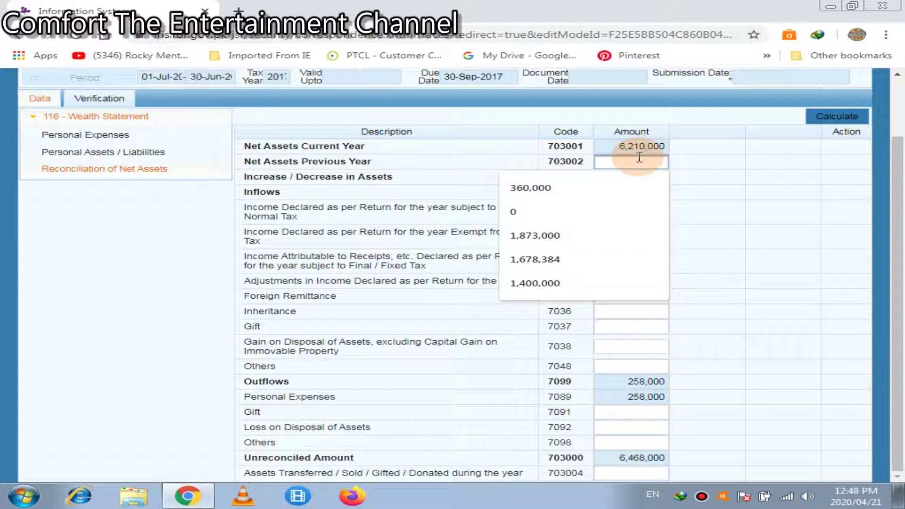
left_click(743, 172)
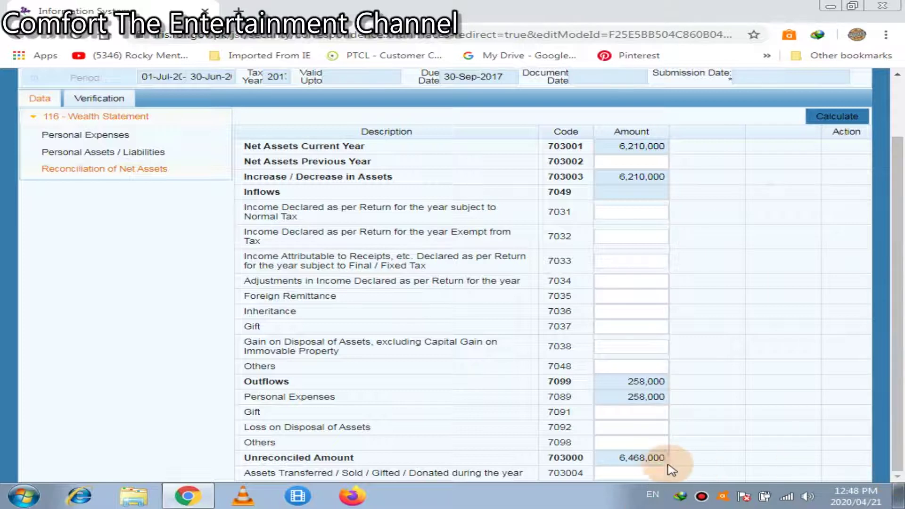
left_click(645, 464)
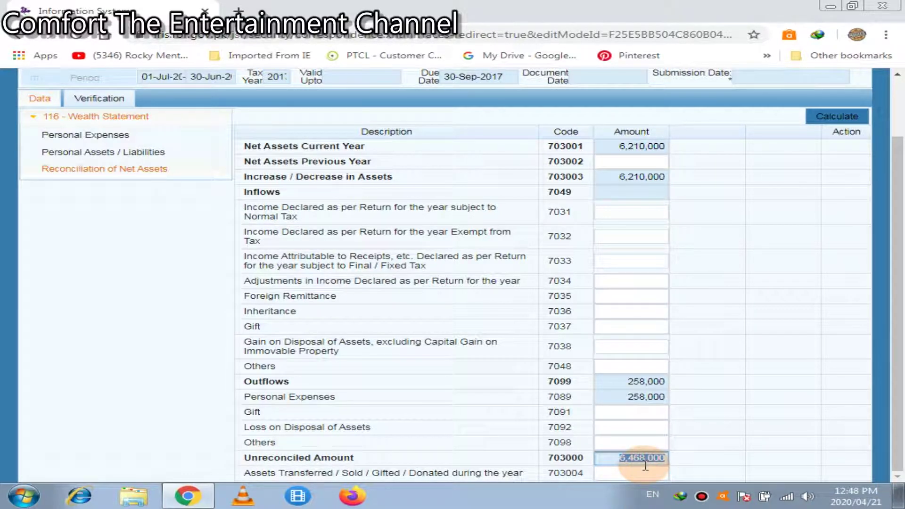
triple_click(317, 461)
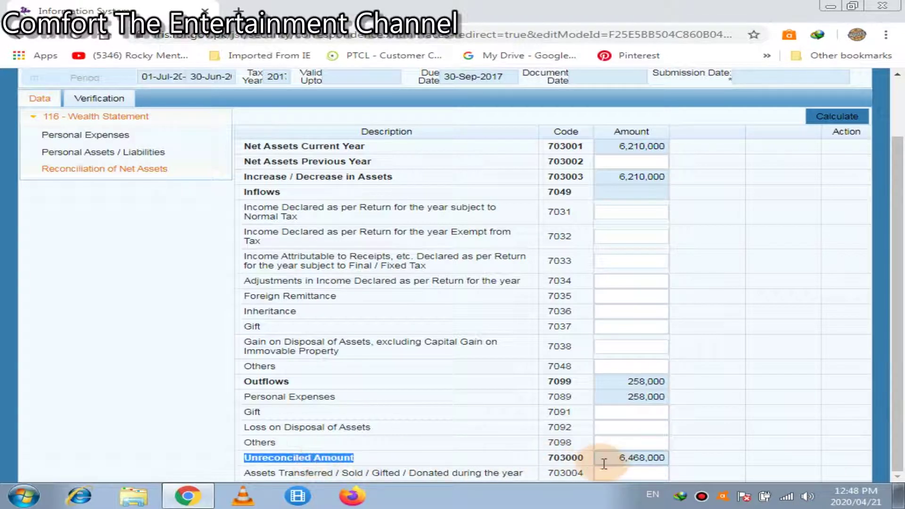
double_click(605, 463)
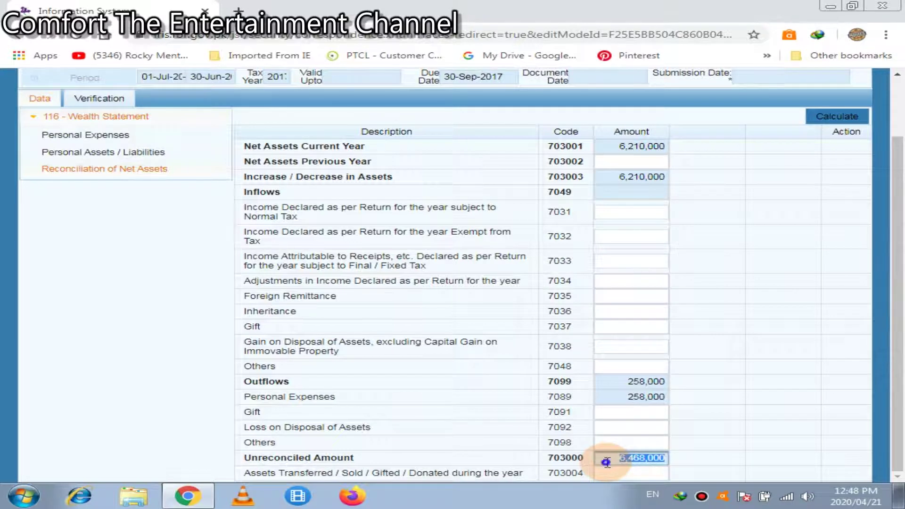
right_click(606, 463)
left_click(632, 378)
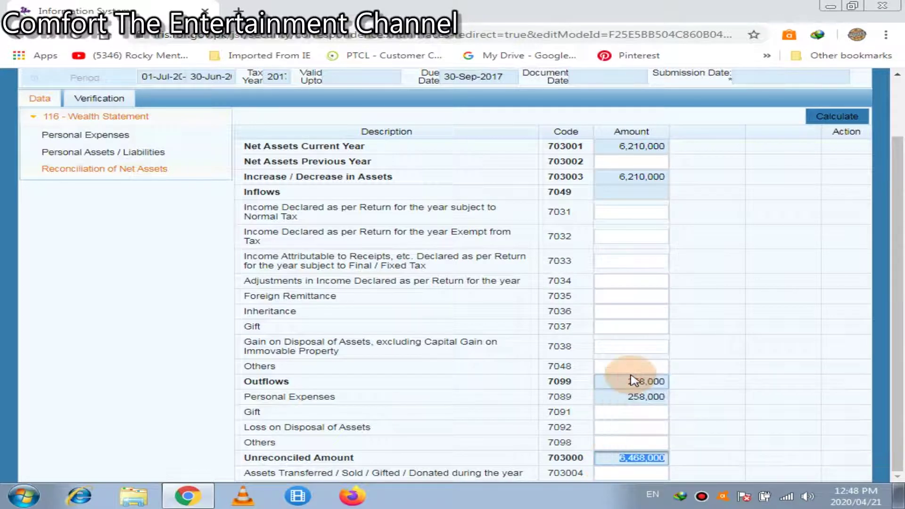
left_click(629, 163)
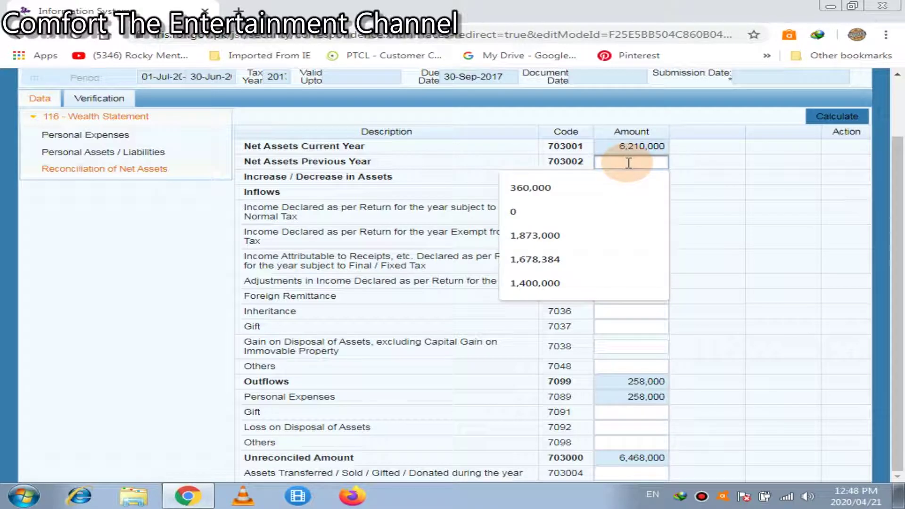
key("ctrl+v")
left_click(828, 112)
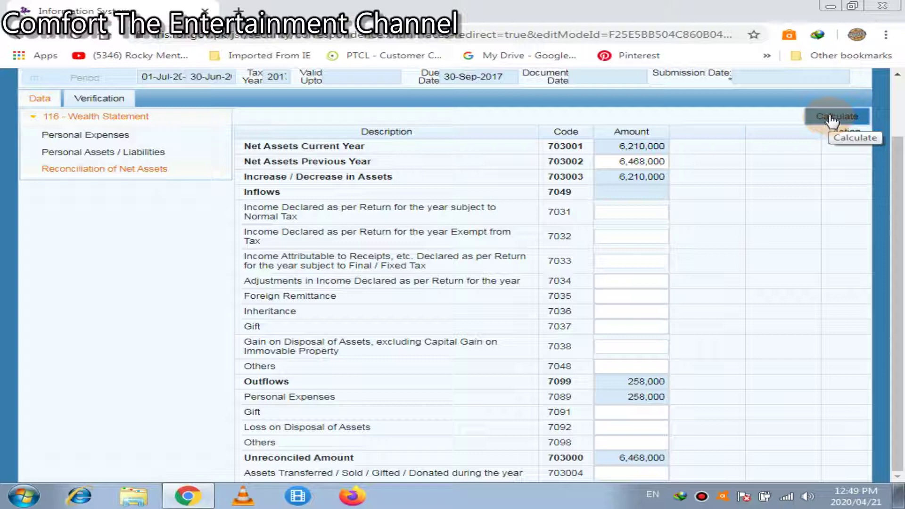
Enter 395000 as 7031 income subject to normal tax and recalculate, leaving -395,000 unreconciled.
left_click(833, 118)
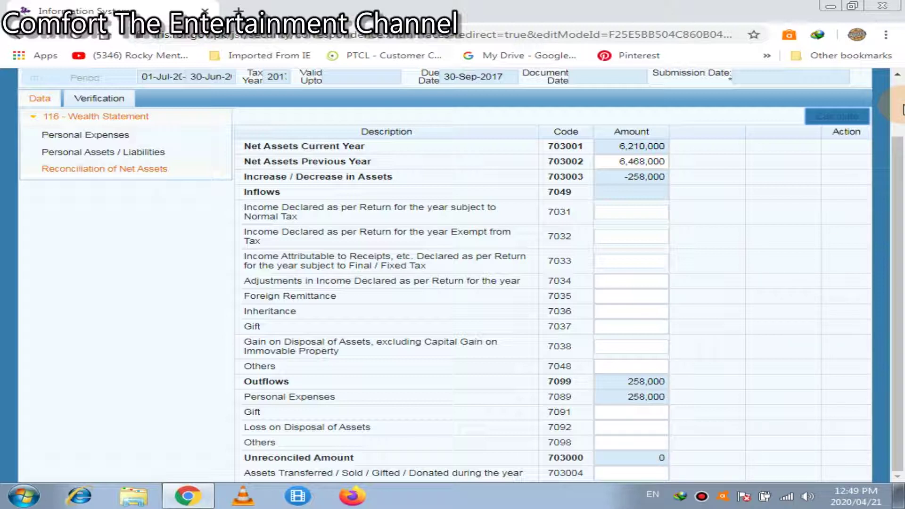
left_click(660, 213)
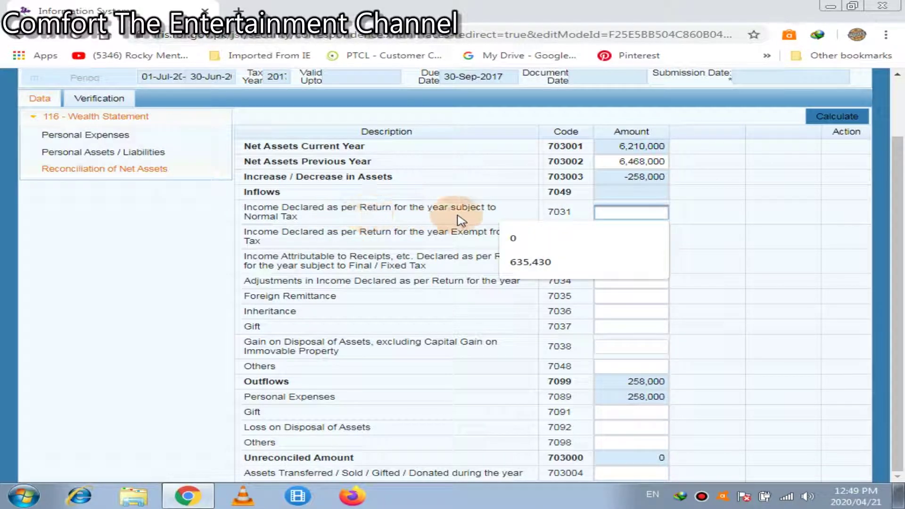
left_click(609, 211)
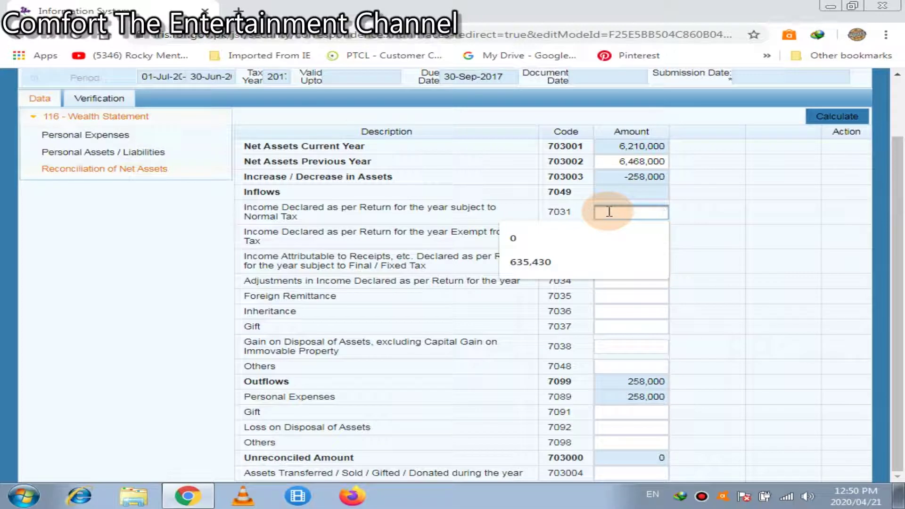
type("395000")
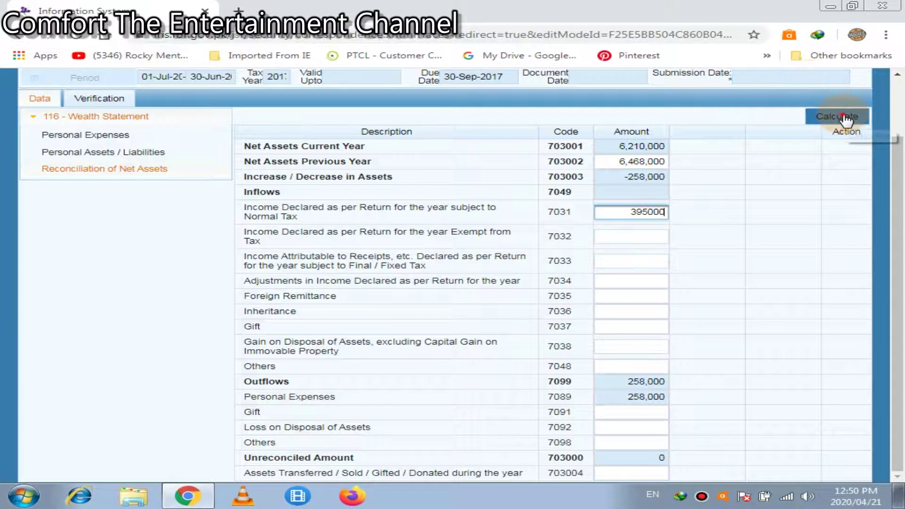
left_click(843, 118)
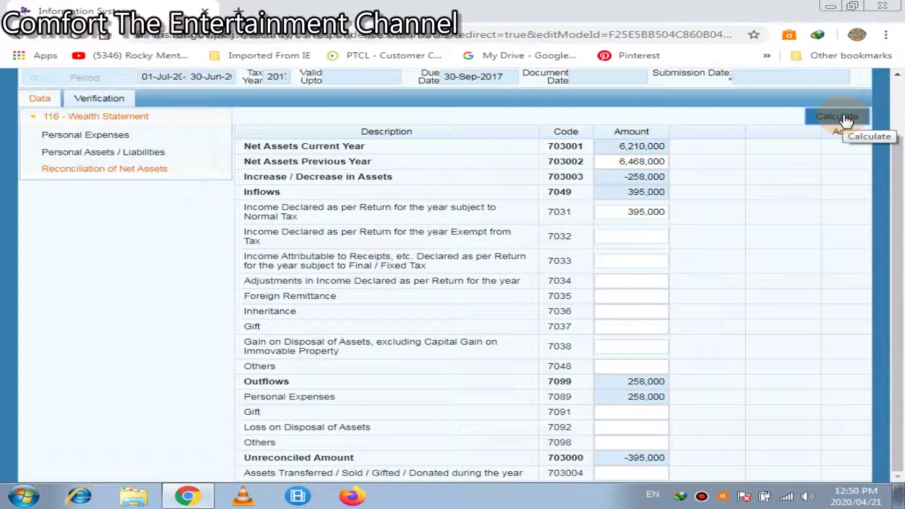
left_click(627, 236)
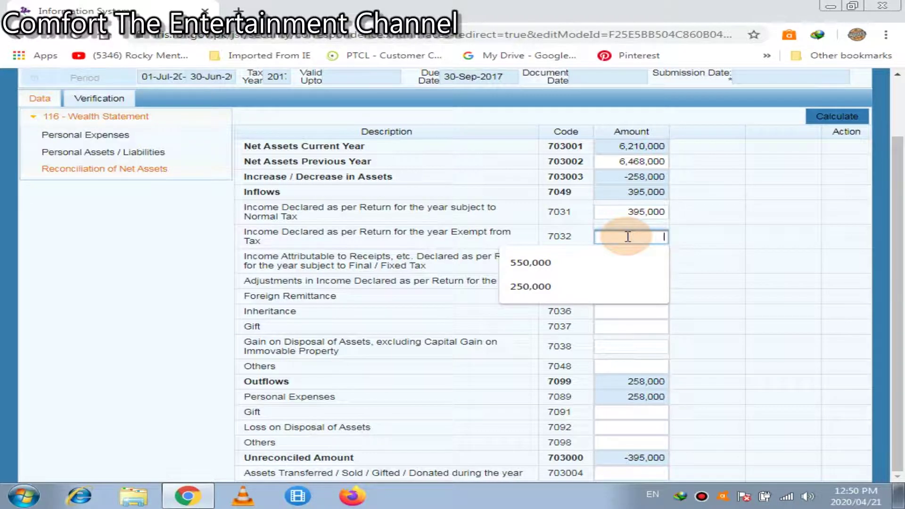
Clear the 6,468,000 Net Assets Previous Year amount and recalculate the reconciliation.
left_click(753, 236)
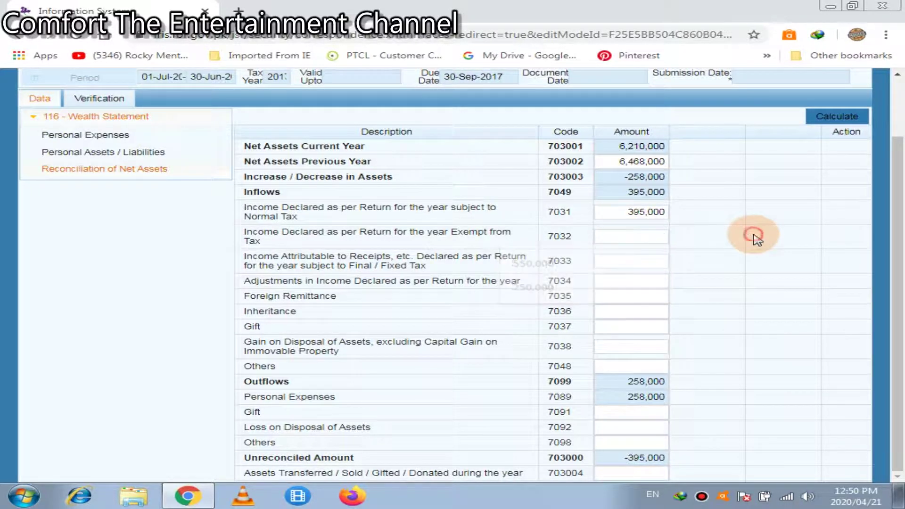
double_click(615, 162)
key("BackSpace")
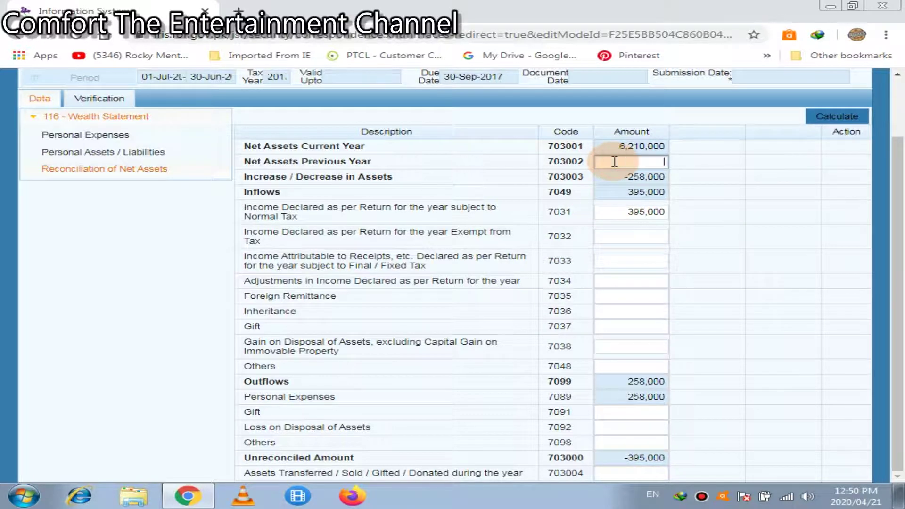
left_click(846, 117)
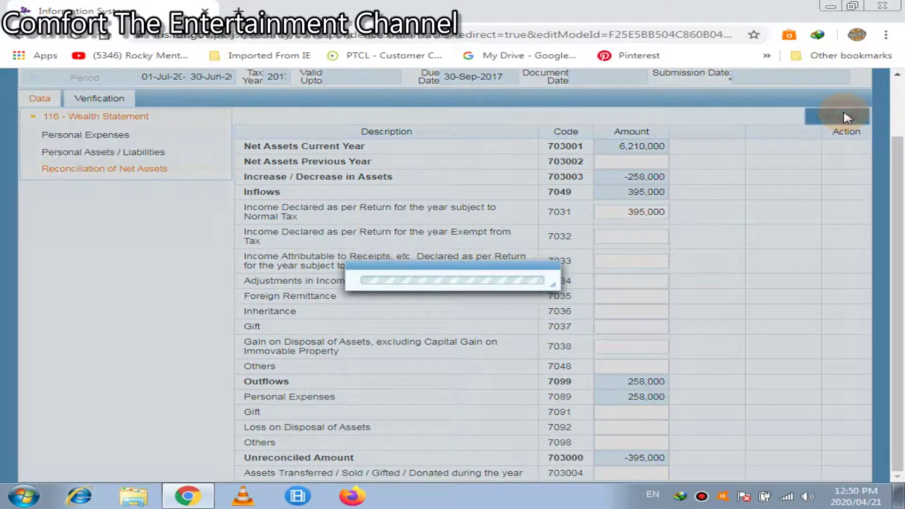
left_click(847, 117)
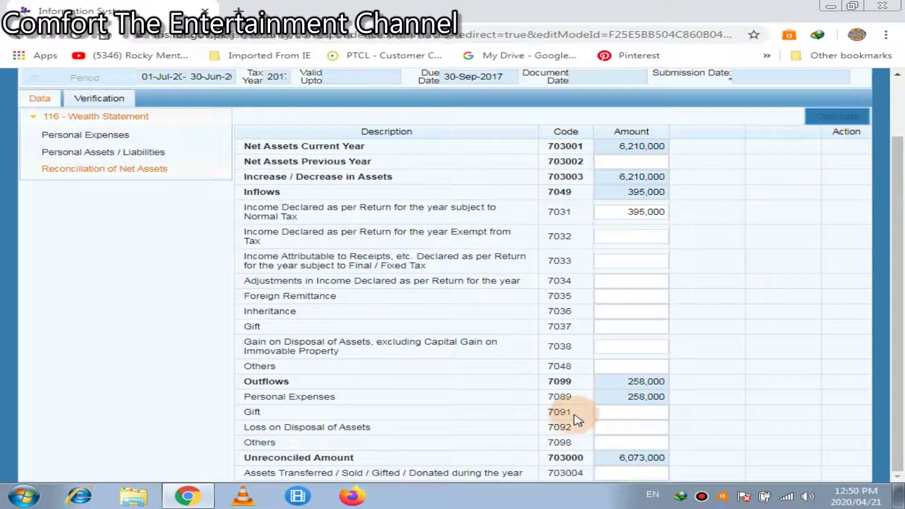
Paste the 6,073,000 Unreconciled Amount into Net Assets Previous Year and recalculate to zero unreconciled.
double_click(613, 460)
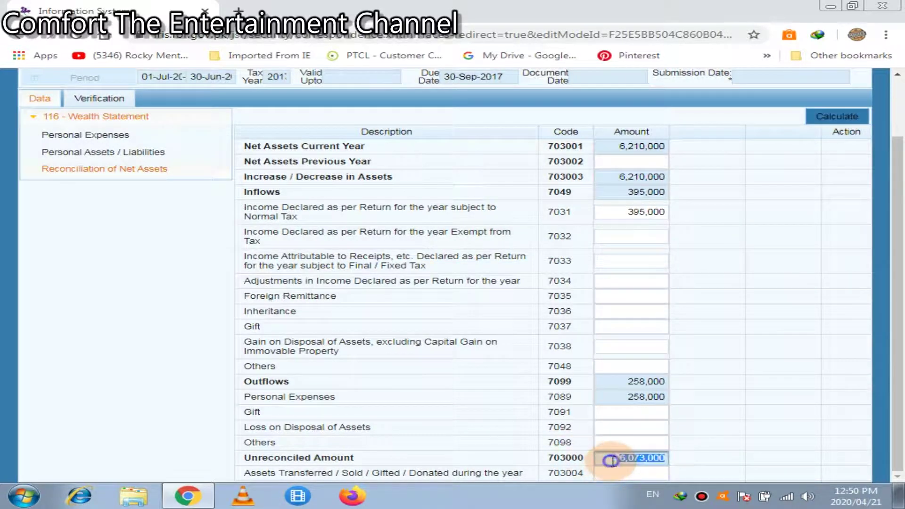
right_click(615, 458)
left_click(646, 376)
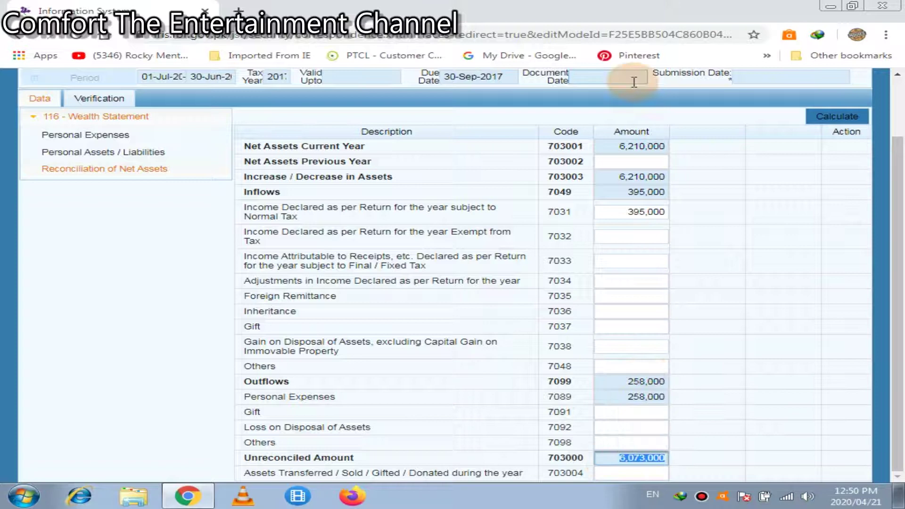
left_click(634, 158)
key("ctrl+v")
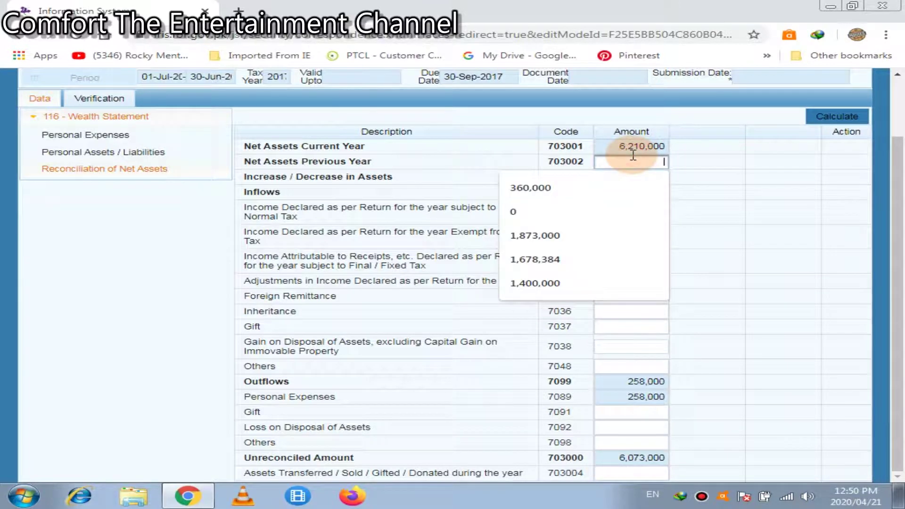
left_click(842, 116)
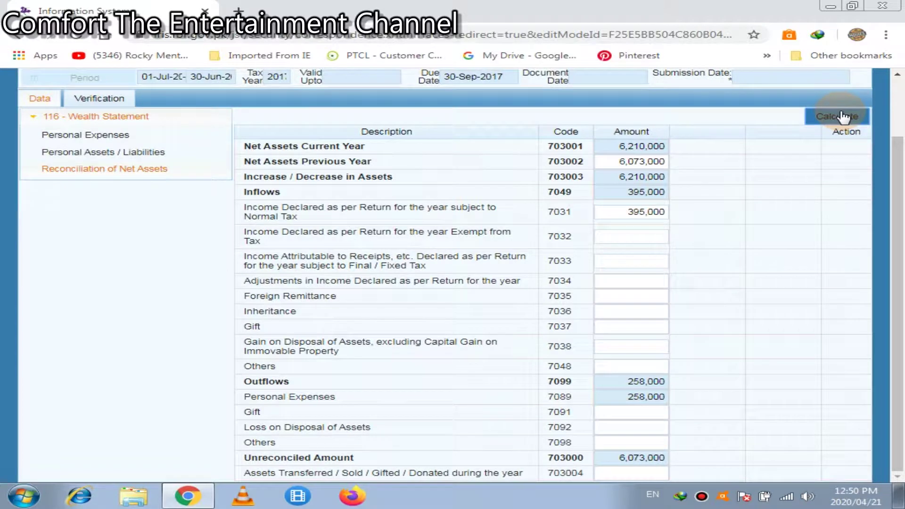
left_click(842, 116)
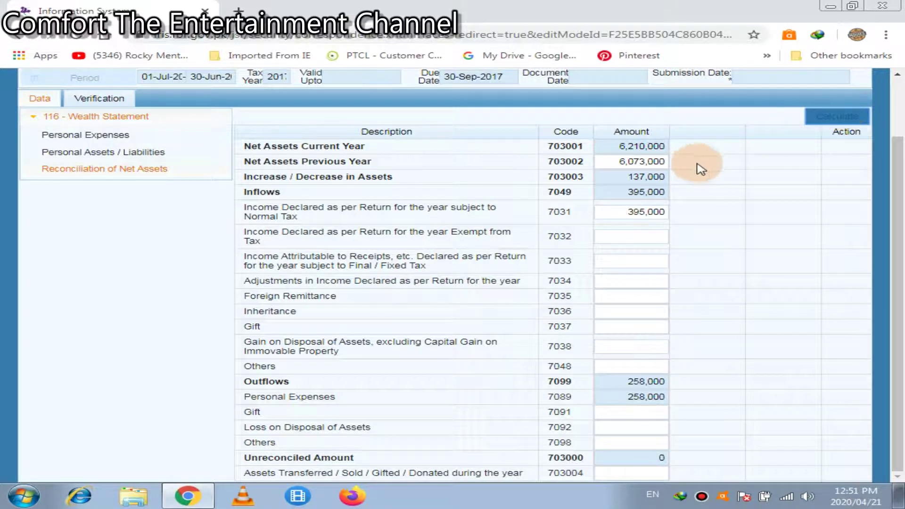
double_click(628, 177)
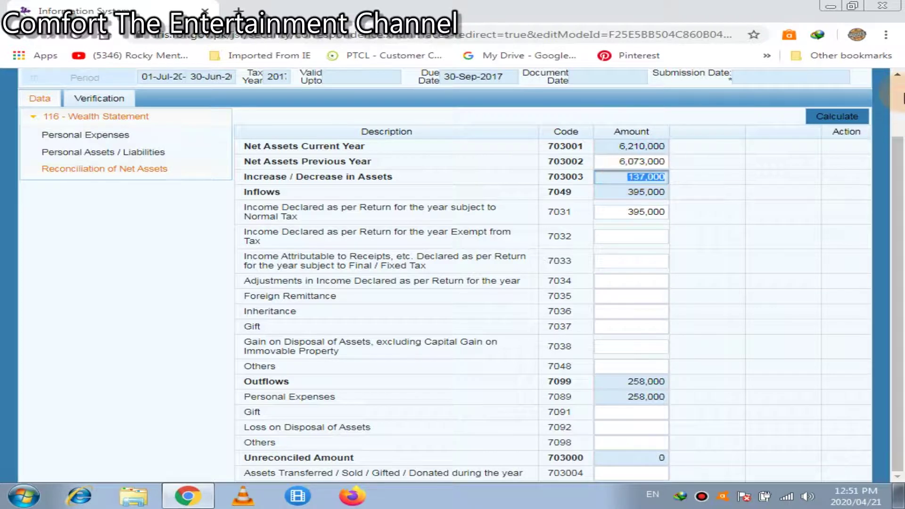
left_click(898, 95)
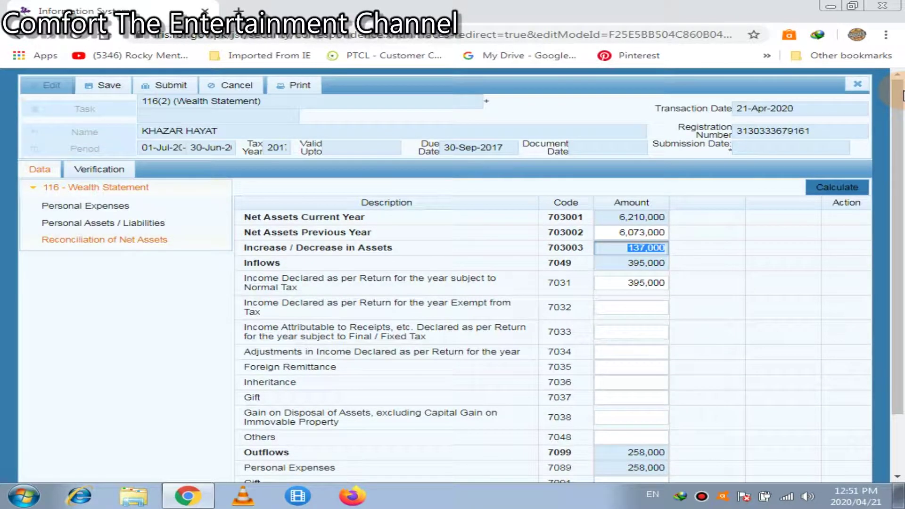